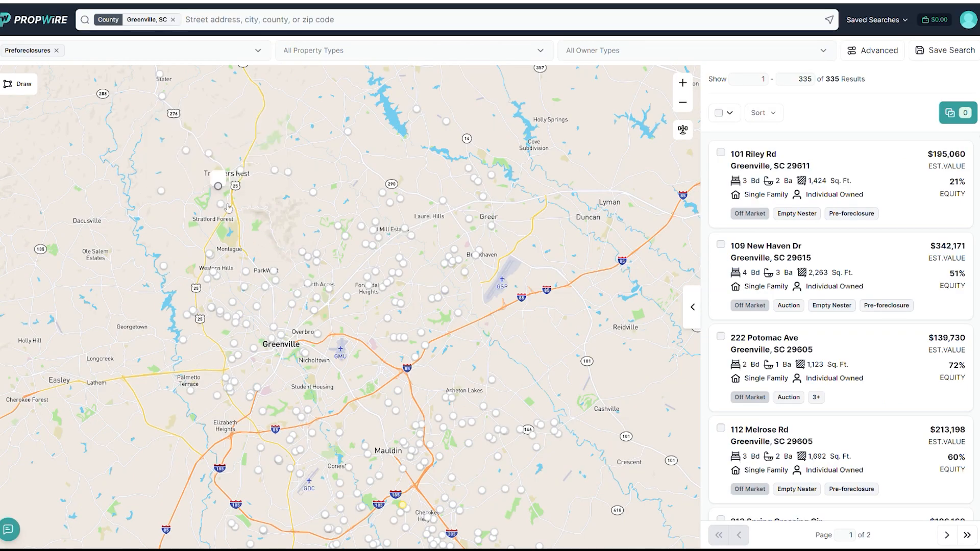
Open the pre-foreclosure property just northwest of Stratford Forest from the map and review its property facts, owner, history and local market data
mouse_move(227, 208)
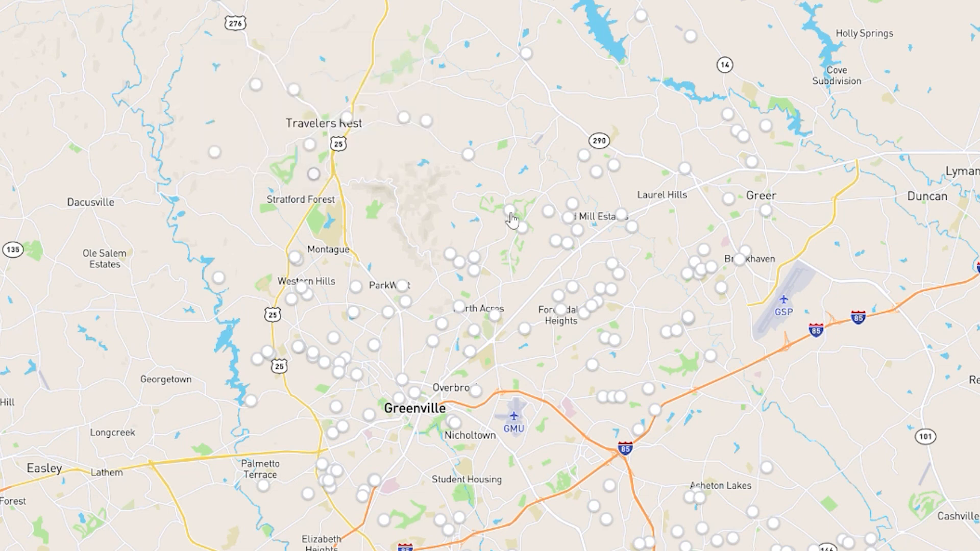
left_click(313, 175)
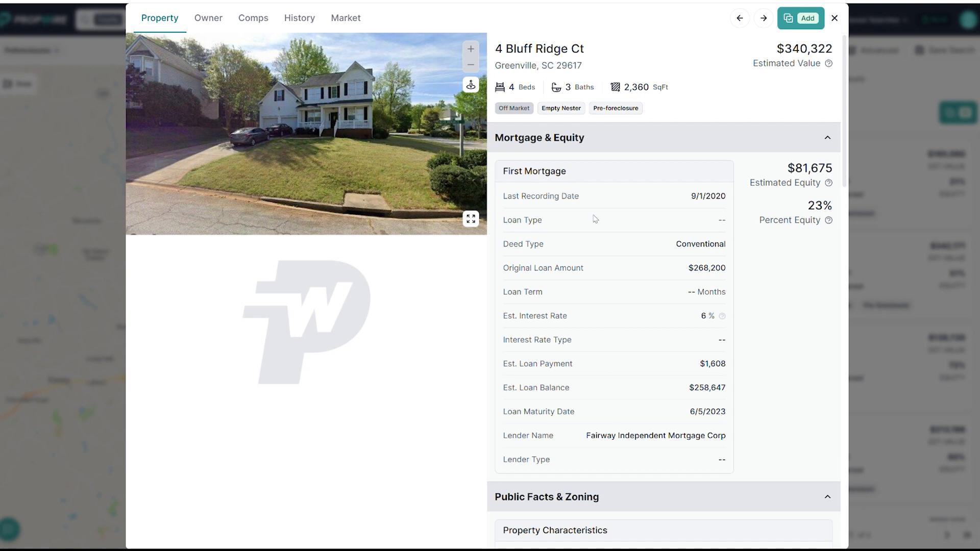
scroll(596, 249, "down", 15)
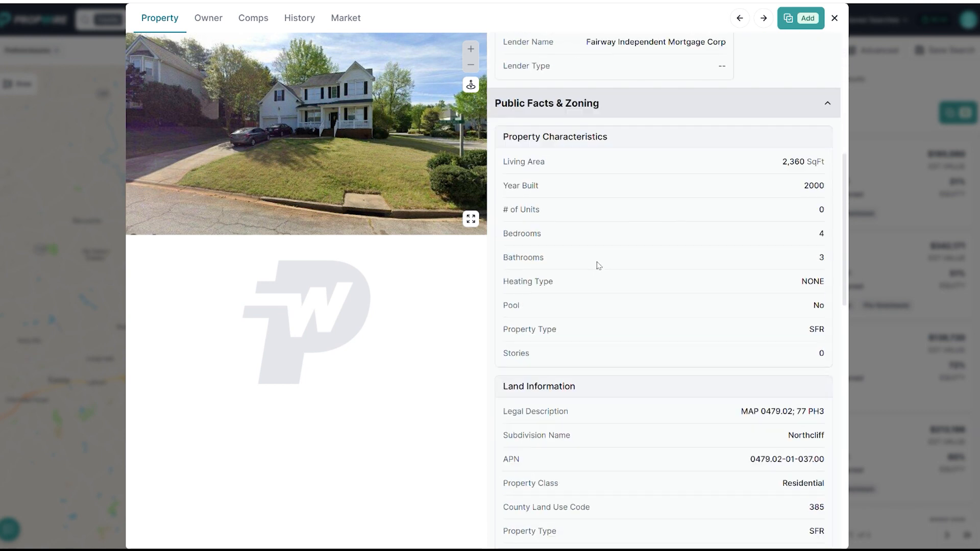
scroll(599, 306, "up", 5)
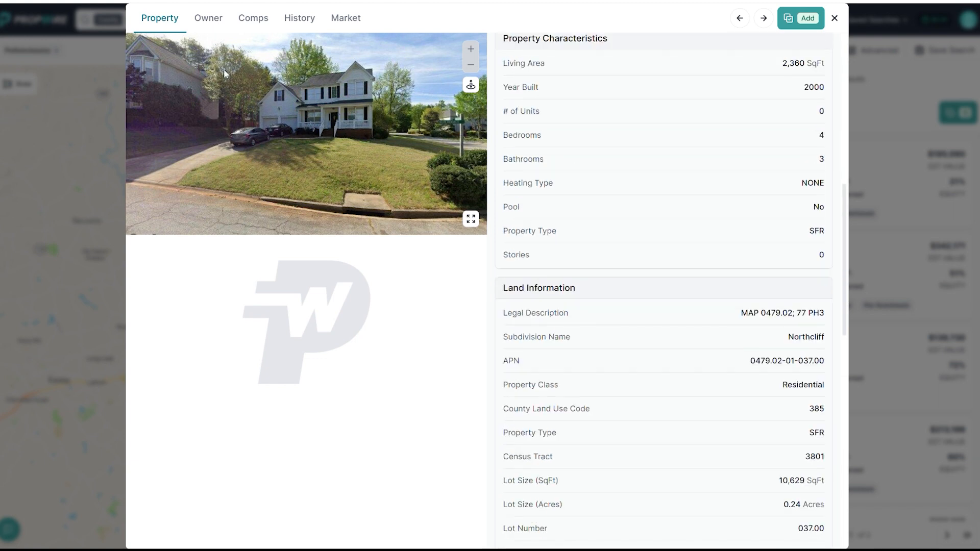
left_click(209, 11)
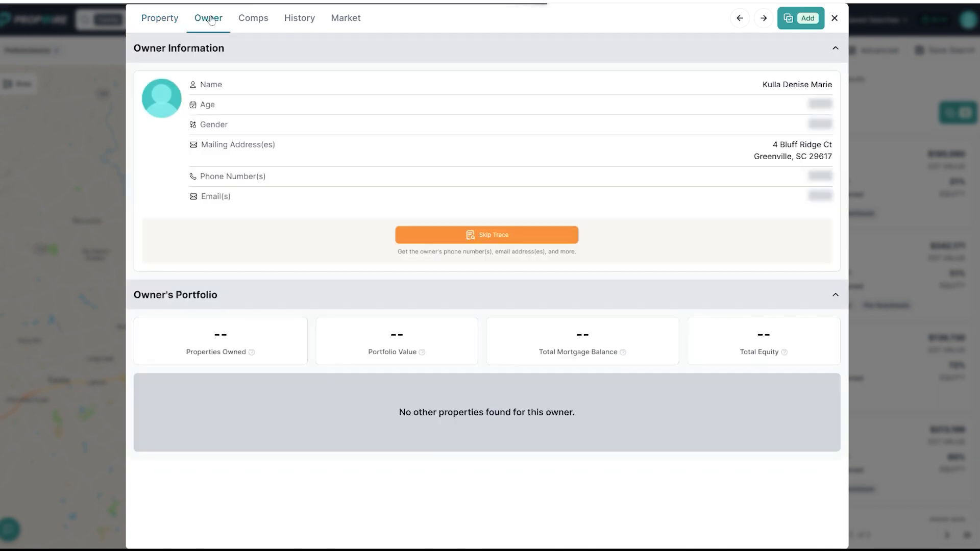
left_click(301, 24)
left_click(353, 24)
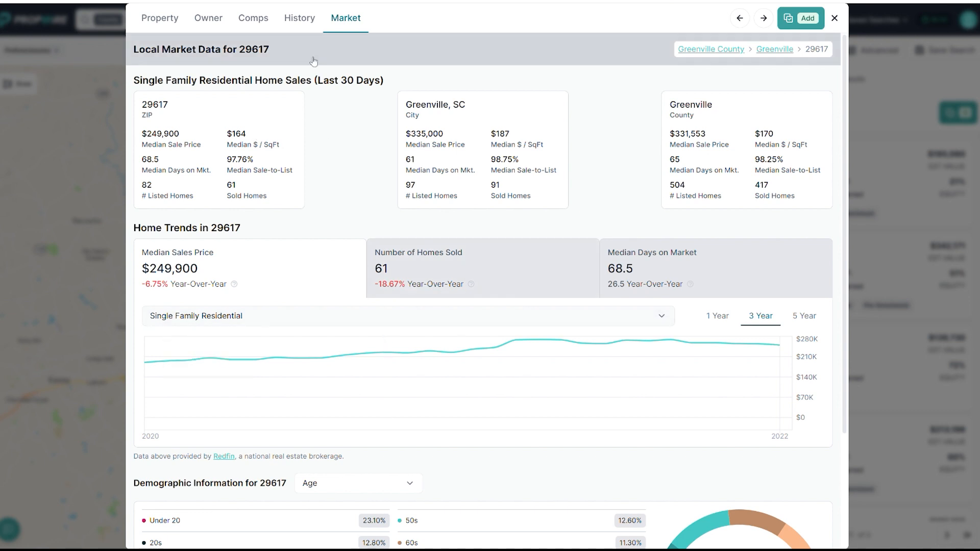
Open the property's comparable sales and examine how the sold homes within 0.5 mile are spread across the map
left_click(263, 20)
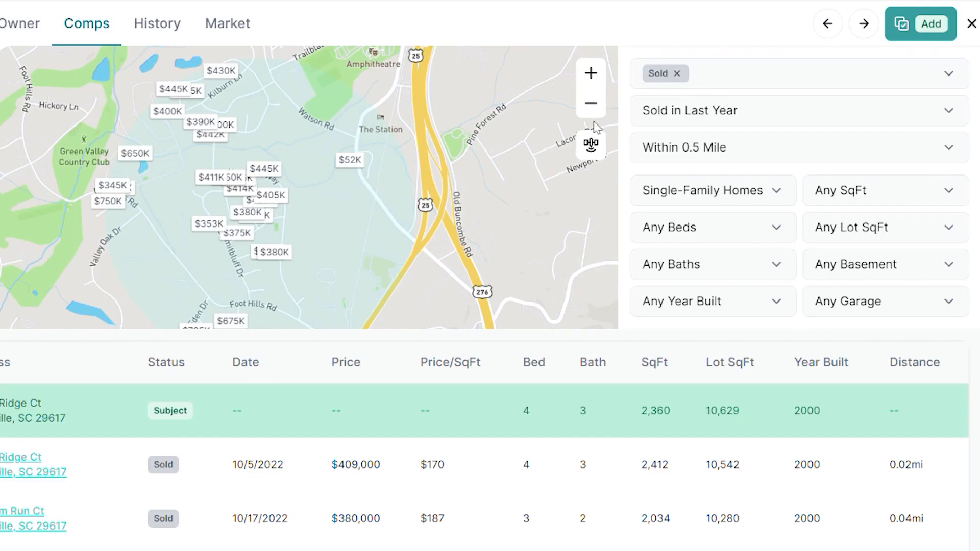
left_click(584, 70)
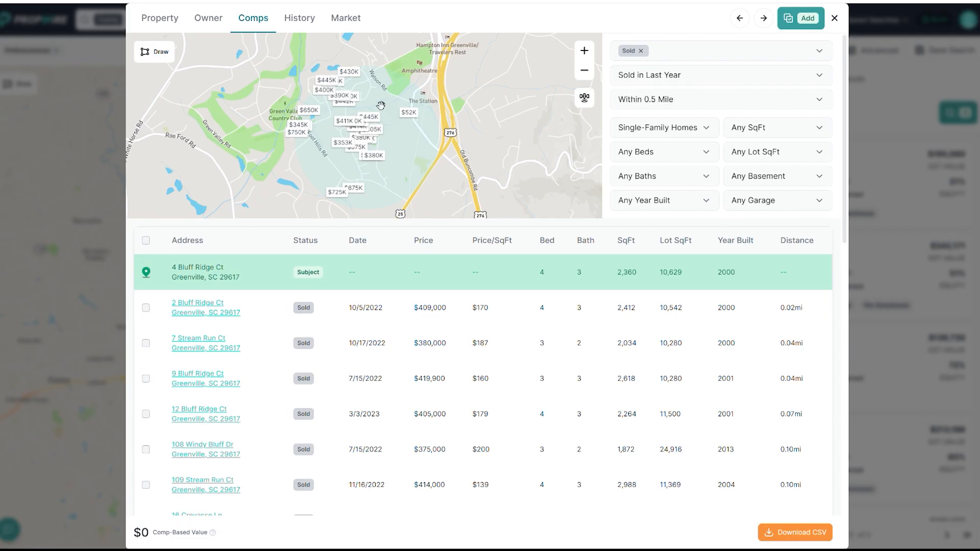
left_click_drag(380, 105, 406, 123)
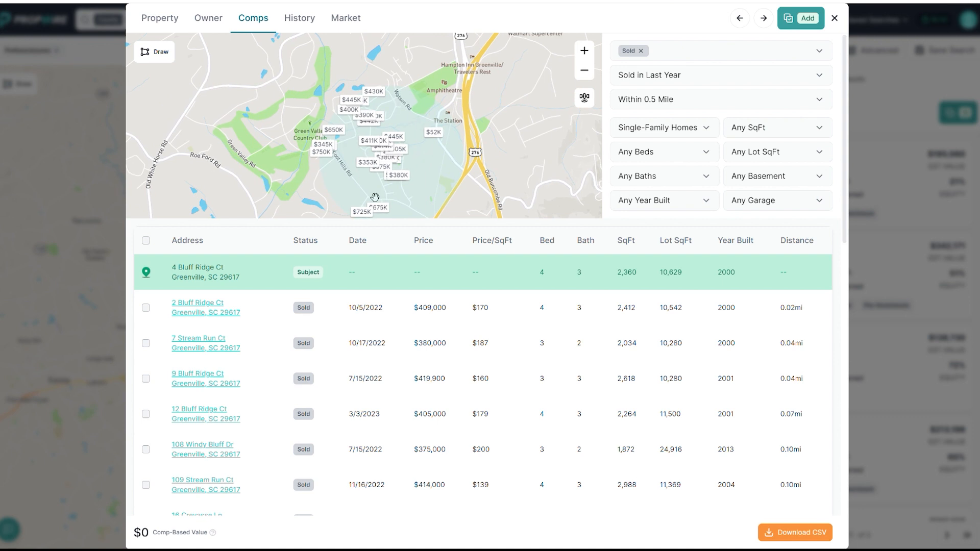
left_click(585, 76)
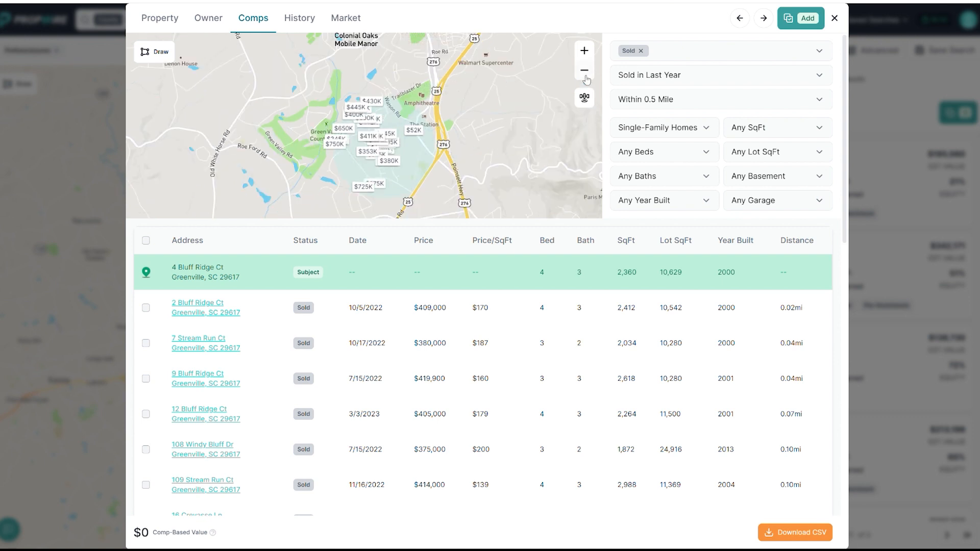
left_click_drag(435, 133, 461, 118)
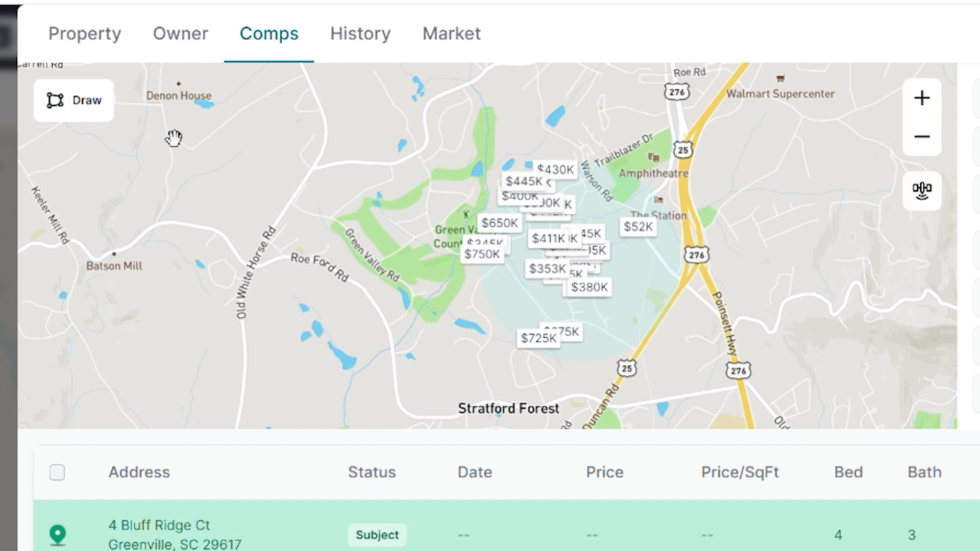
Draw a custom comps boundary from Colonial Oaks Mobile Manor via Old White Horse Rd and Stratford Forest to Highway 25 and back
left_click(85, 118)
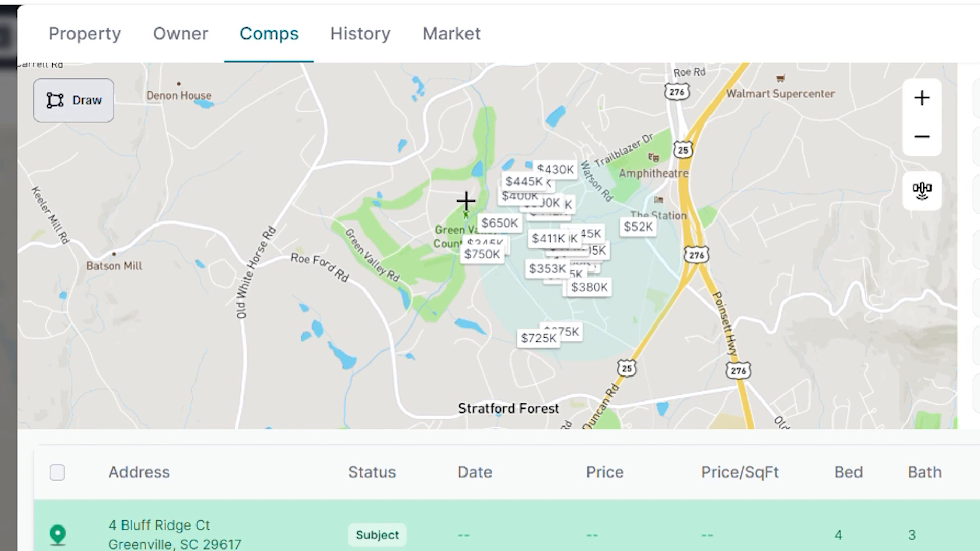
mouse_move(512, 188)
left_mouse_down()
mouse_move(397, 230)
mouse_move(440, 225)
mouse_move(426, 236)
mouse_move(561, 172)
left_mouse_up()
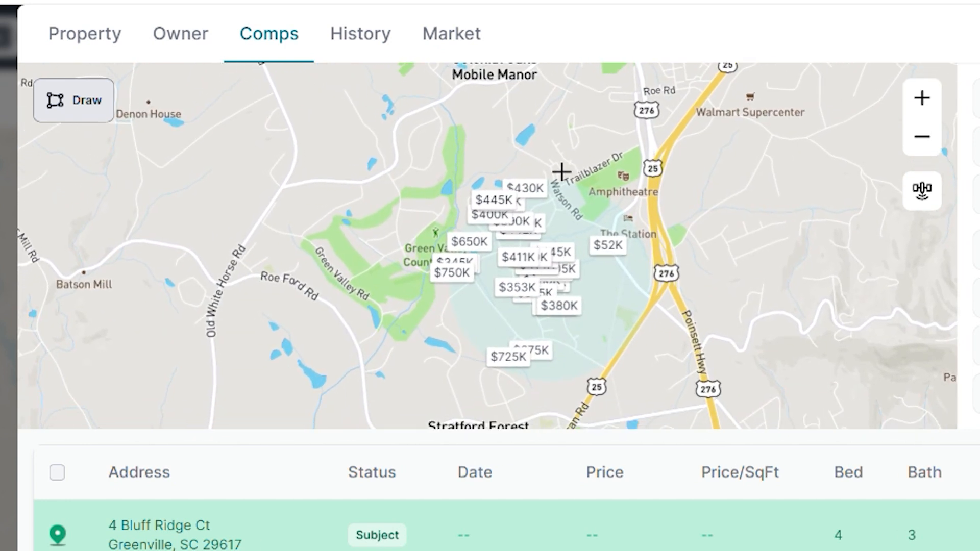
left_click(511, 98)
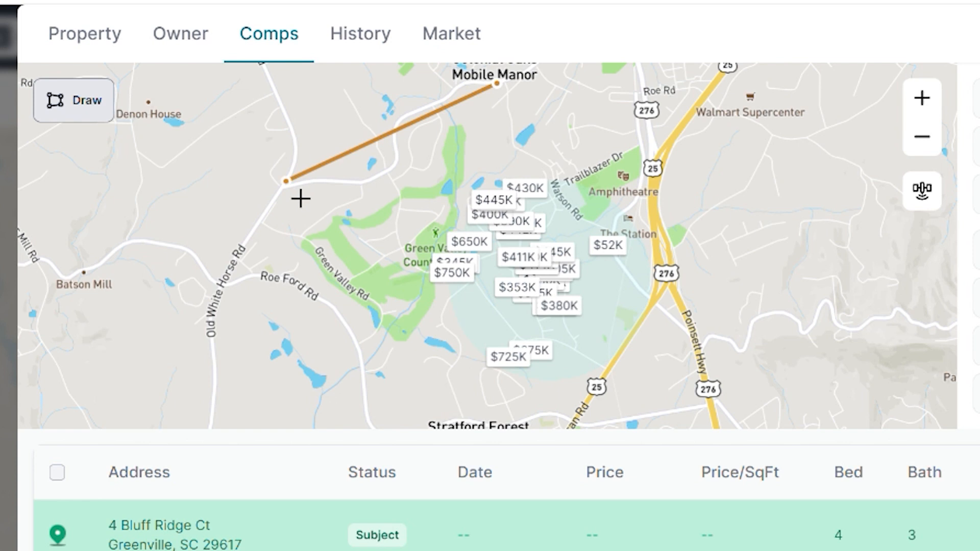
left_click(238, 300)
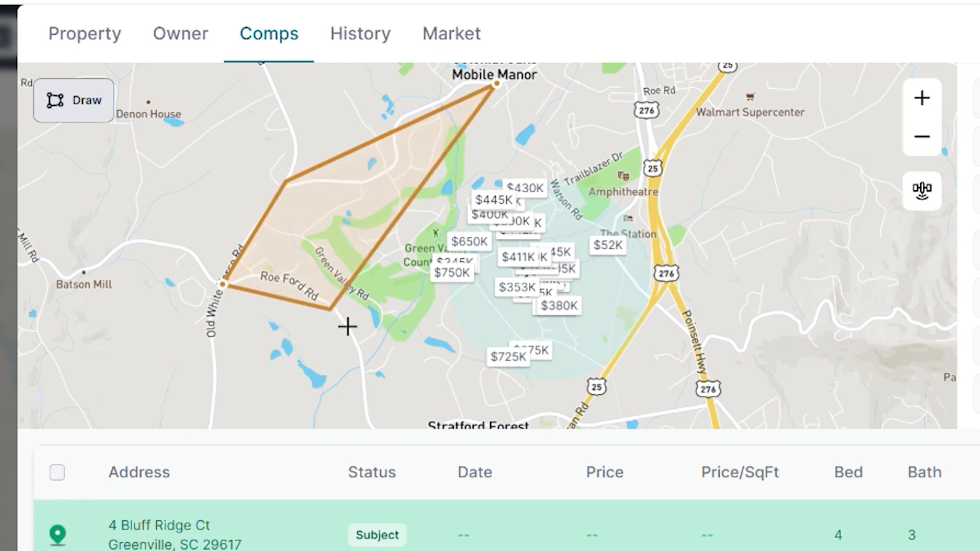
left_click(387, 342)
left_click_drag(392, 427, 376, 337)
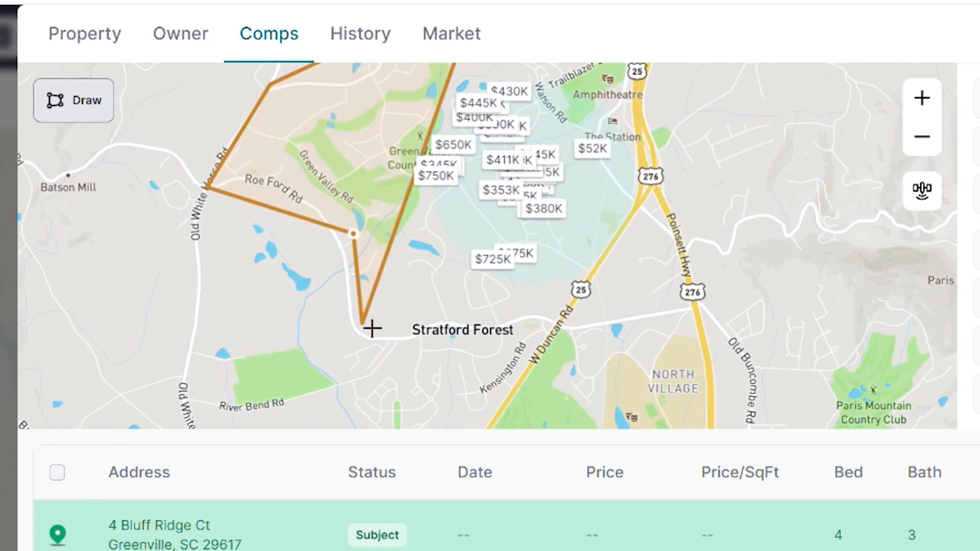
left_click(375, 336)
left_click(561, 319)
left_click(632, 193)
left_click_drag(603, 166, 579, 252)
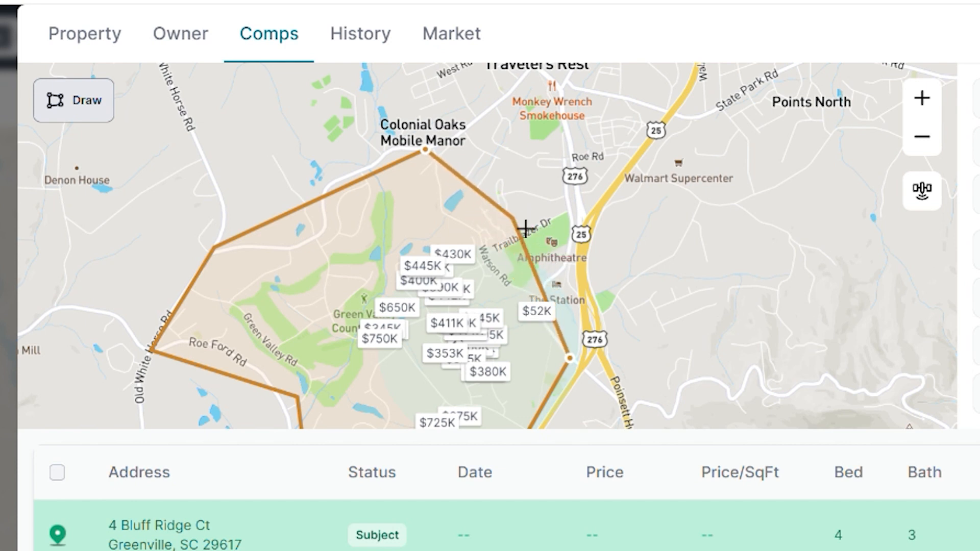
left_click(474, 204)
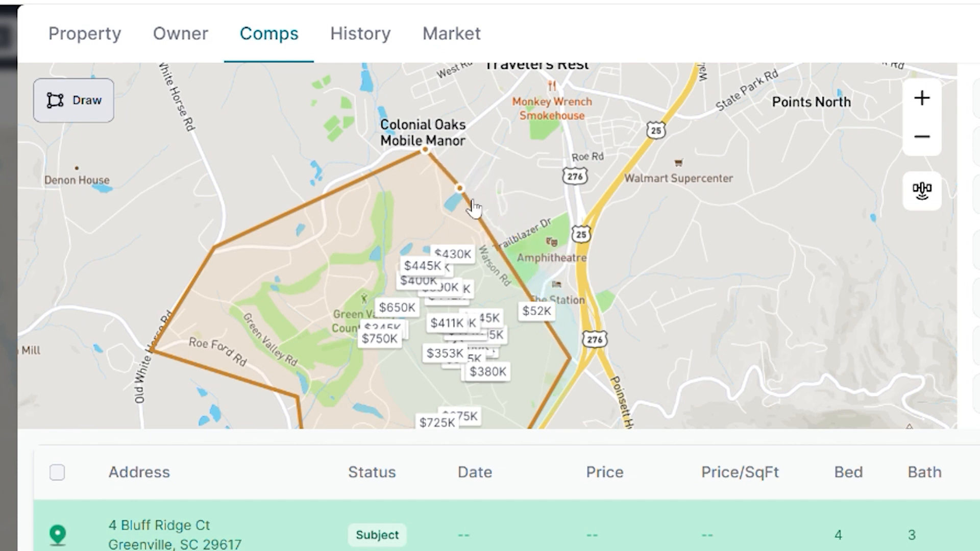
double_click(462, 189)
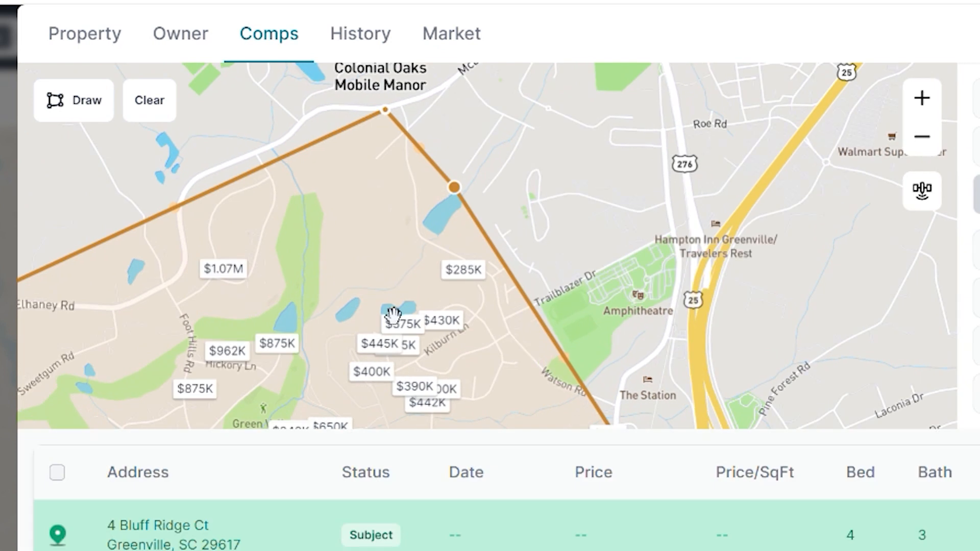
Shrink the drawn comps area by moving its western, northwestern and southwestern corners eastward toward the subject's neighborhood
left_click_drag(389, 265, 521, 215)
scroll(526, 240, "down", 2)
left_click_drag(619, 338, 573, 194)
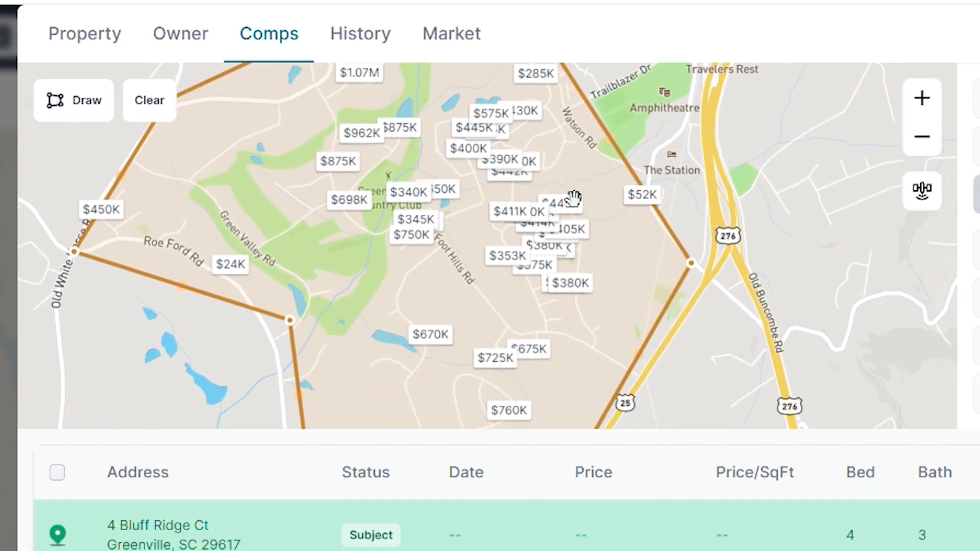
scroll(571, 227, "down", 1)
scroll(571, 254, "down", 1)
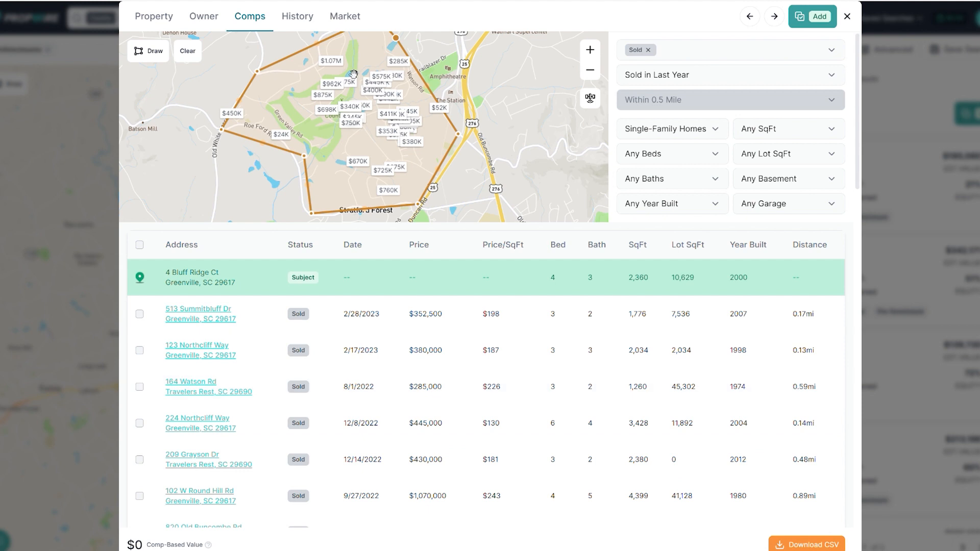
left_click_drag(229, 133, 315, 128)
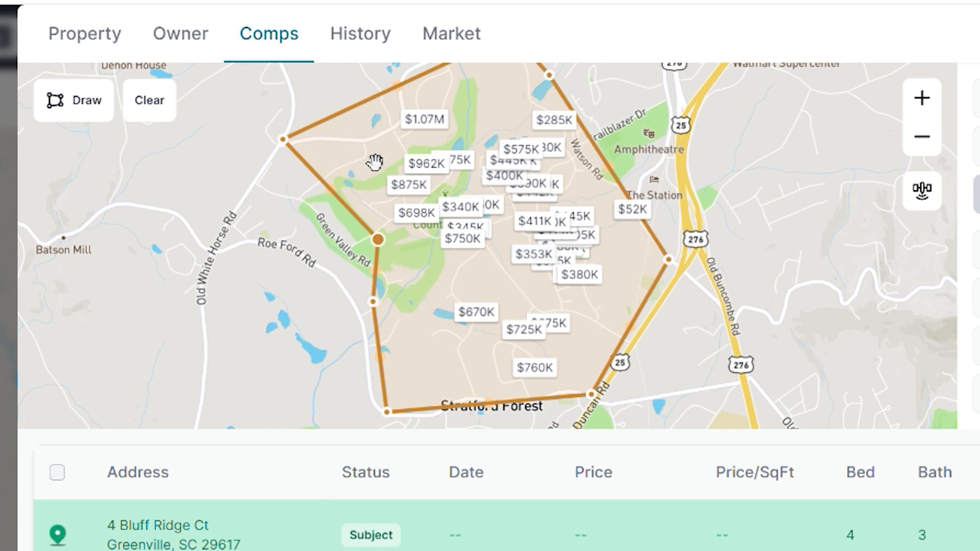
left_click_drag(305, 148, 500, 224)
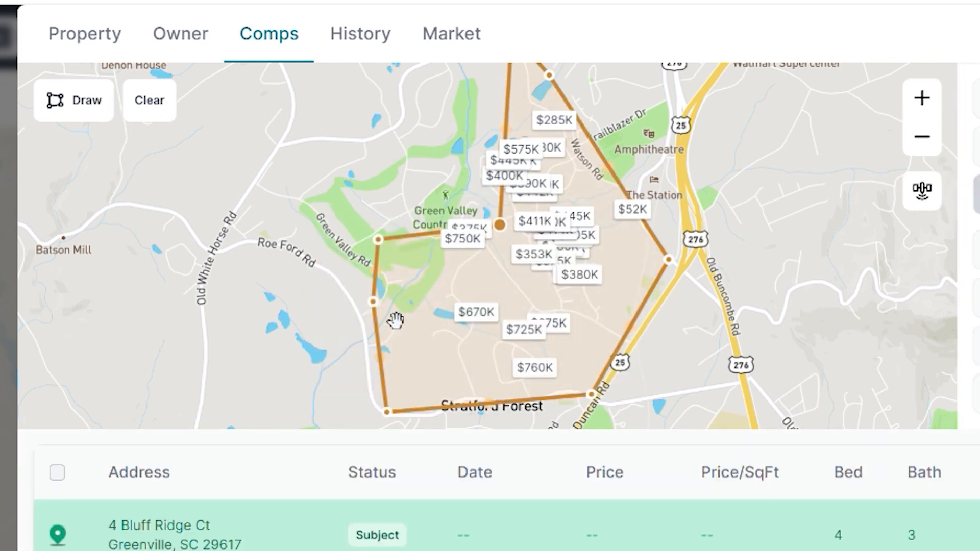
left_click_drag(387, 411, 577, 302)
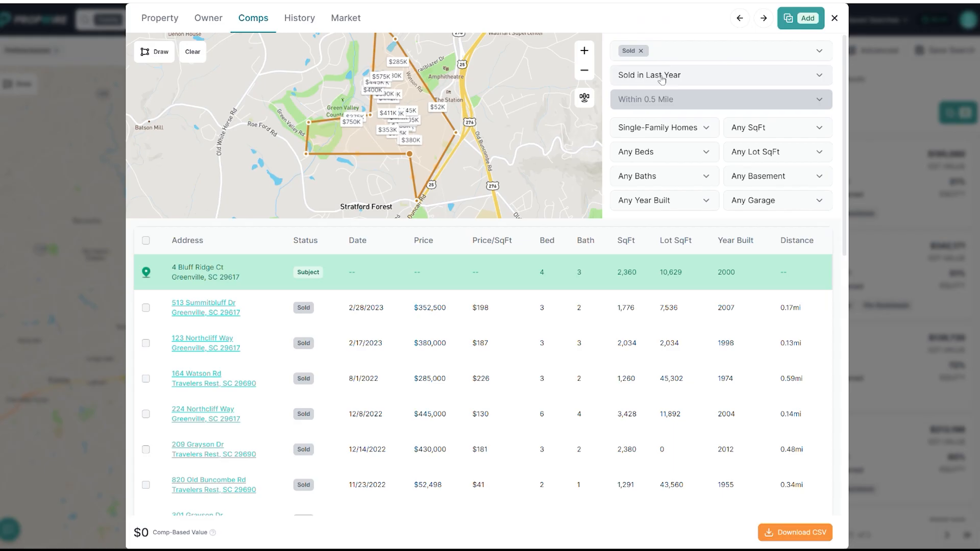
Try limiting the comps to Sold in Last 3 Months, and settle on Sold in Last 6 Months
left_click(507, 89)
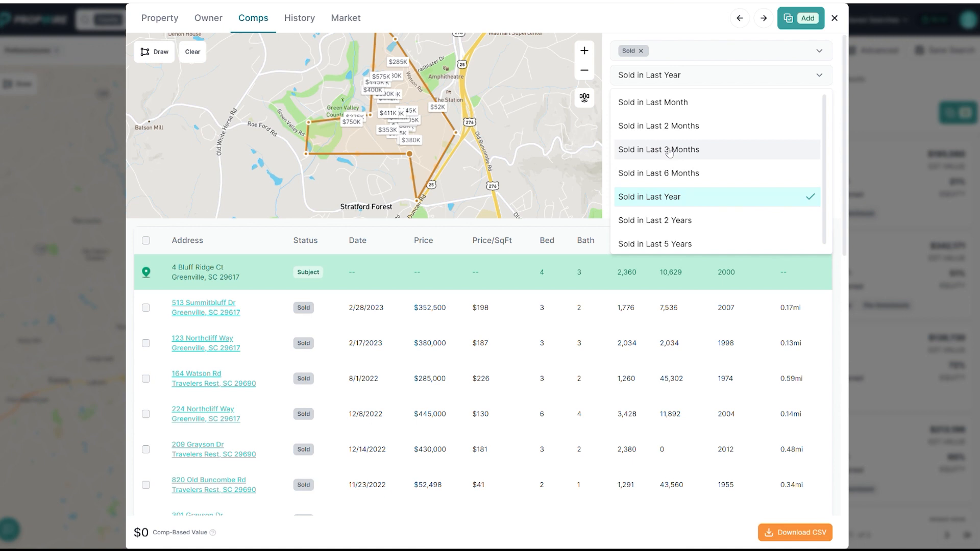
left_click(670, 149)
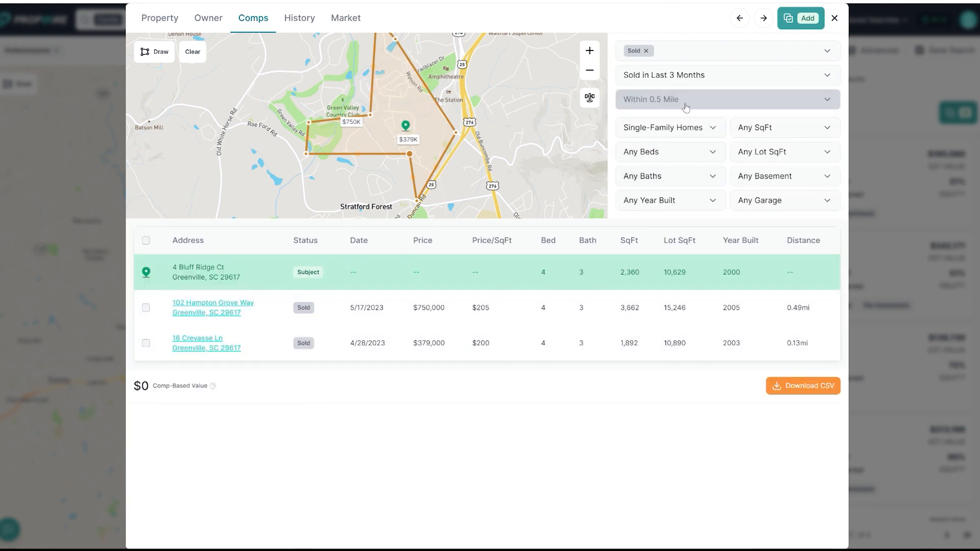
left_click(685, 82)
left_click(685, 172)
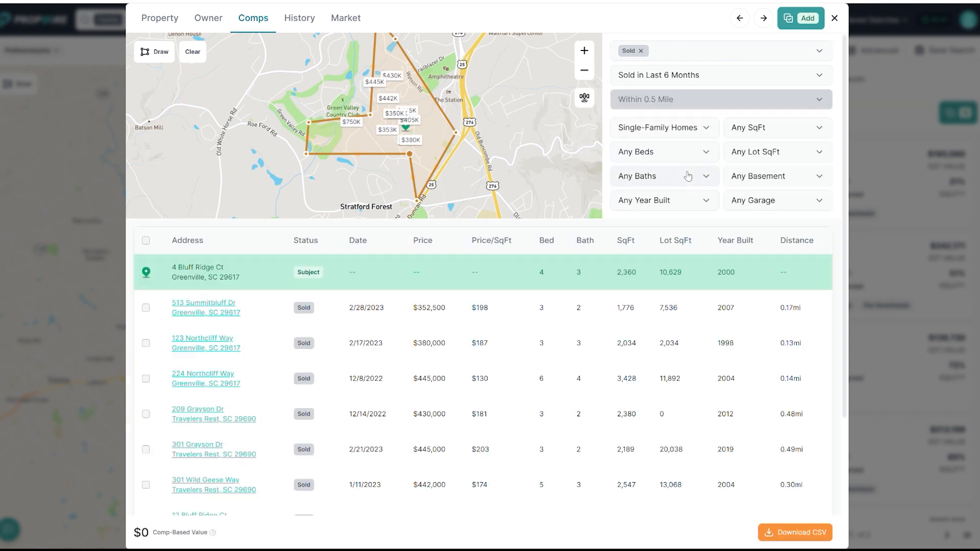
Review the filtered comps, comparing price, beds, baths, square footage and distance with the subject property
scroll(372, 366, "down", 3)
scroll(372, 357, "up", 3)
scroll(564, 317, "down", 3)
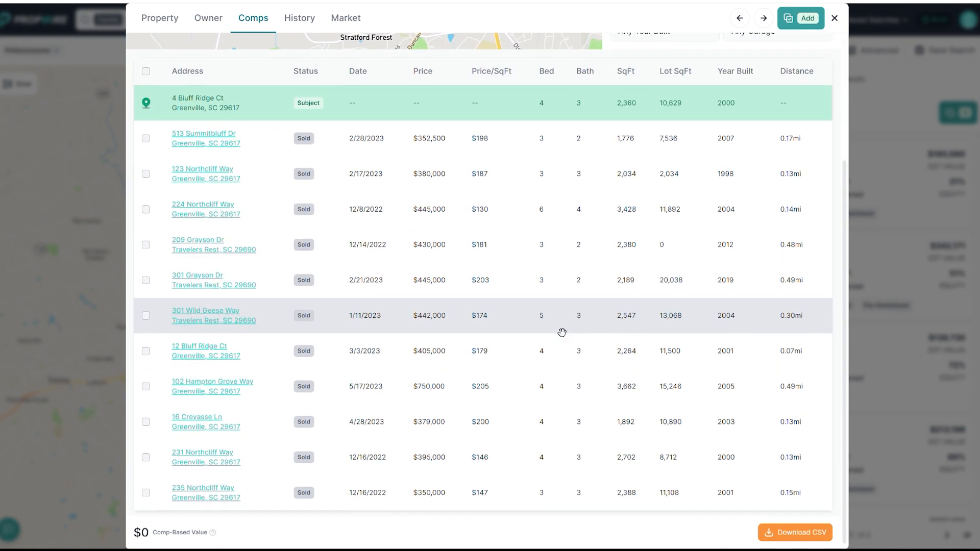
scroll(566, 357, "up", 1)
scroll(567, 389, "up", 2)
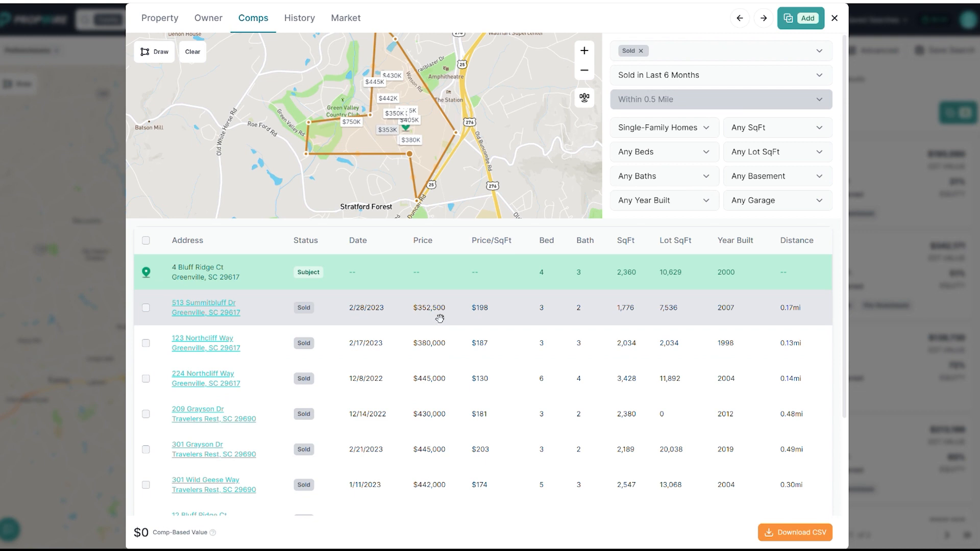
scroll(441, 320, "down", 2)
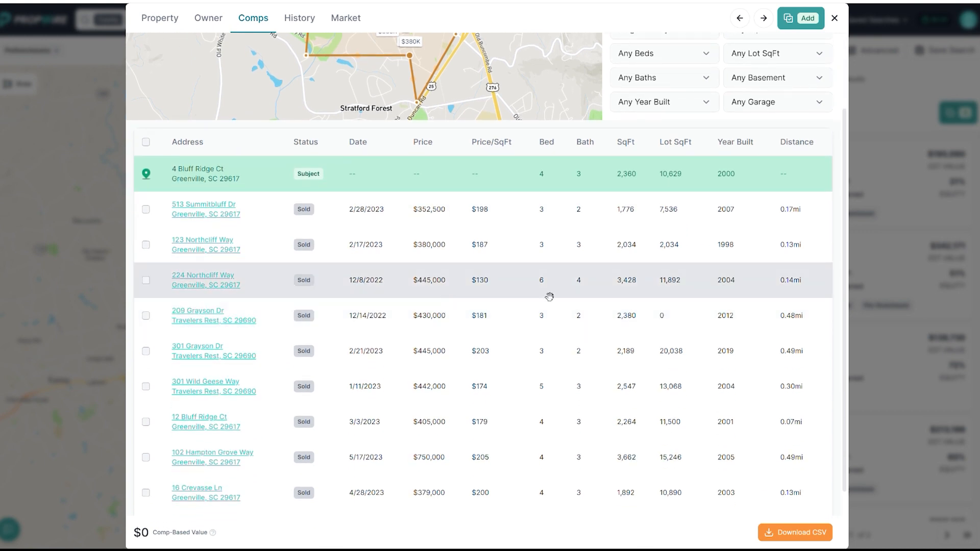
scroll(541, 295, "down", 2)
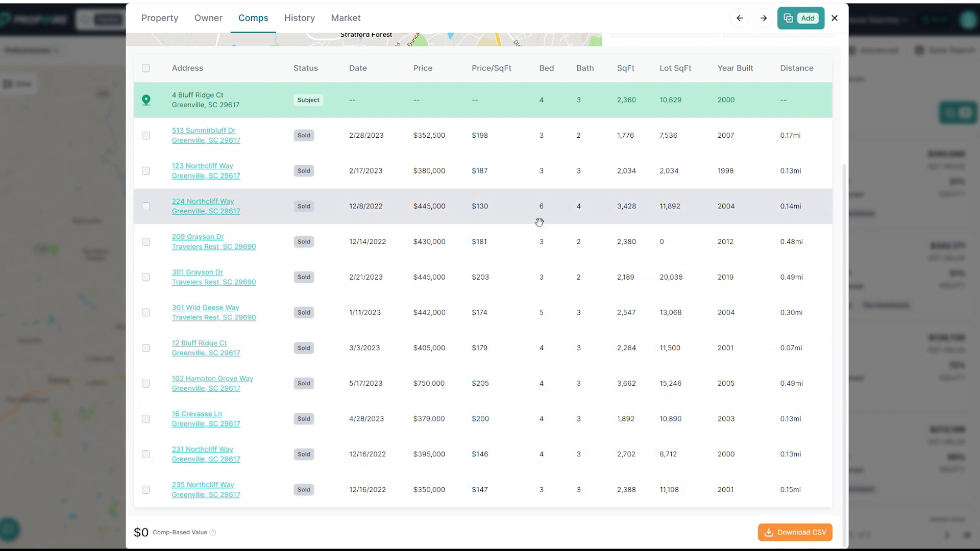
scroll(147, 204, "up", 1)
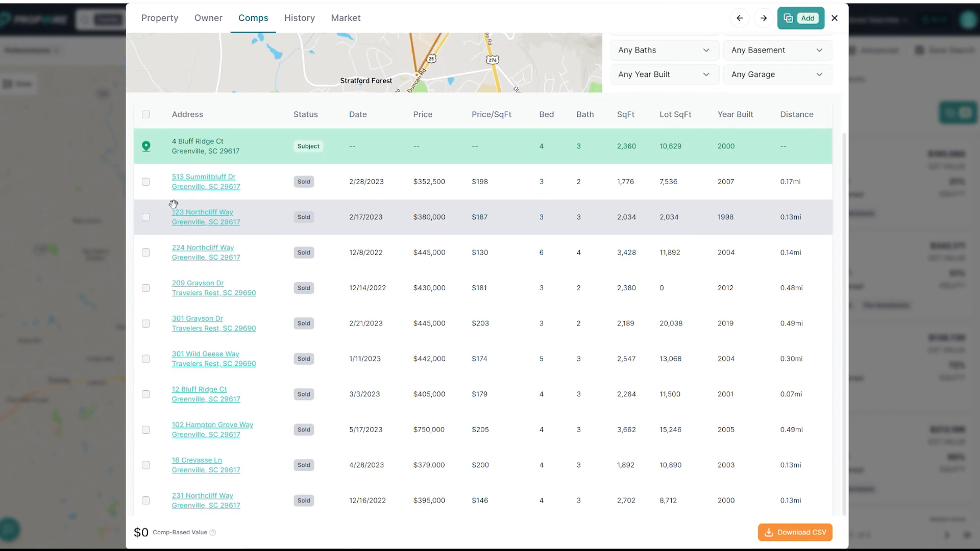
Include every listed sold comp except the six-bedroom home in the comp-based value
left_click(146, 185)
left_click(147, 219)
scroll(187, 258, "down", 1)
left_click(146, 242)
left_click(146, 278)
left_click(146, 312)
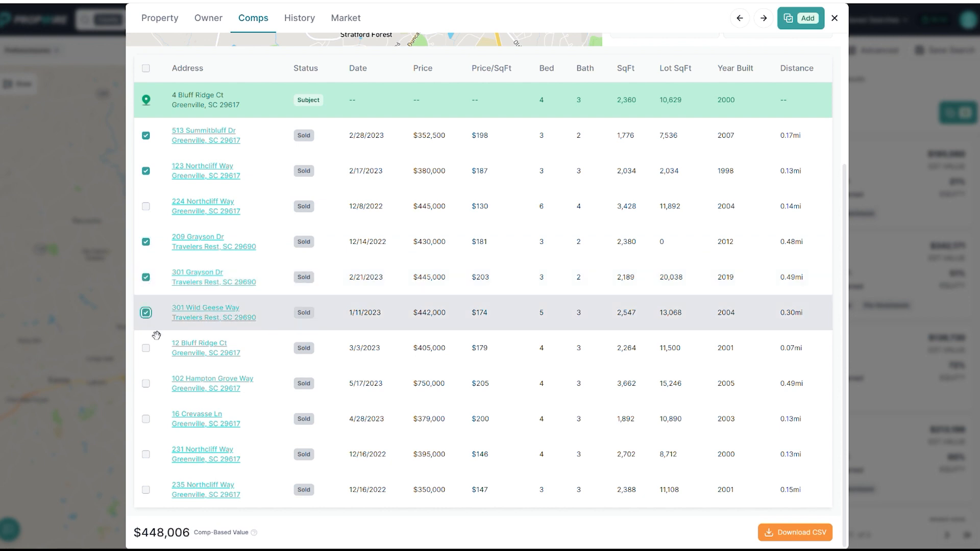
left_click(146, 348)
left_click(146, 384)
left_click(146, 418)
left_click(146, 454)
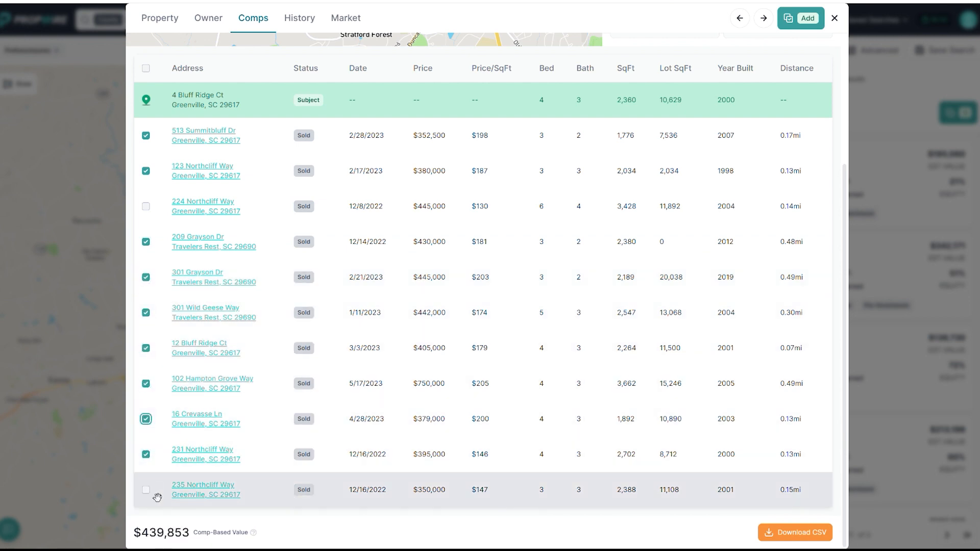
left_click(145, 490)
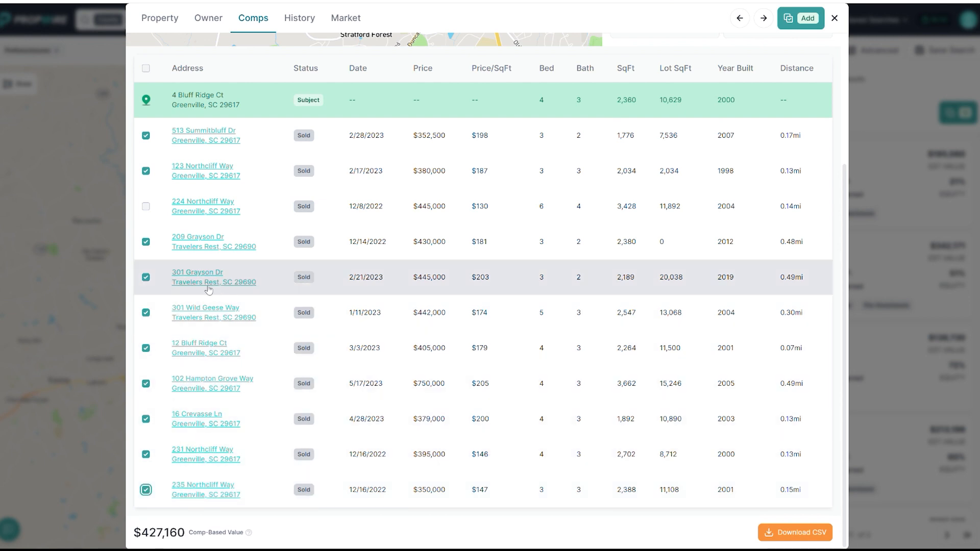
Inspect the property details of the 2,189 sq ft comp built in 2019 and the 3,662 sq ft comp, returning to the comps list
left_click(207, 282)
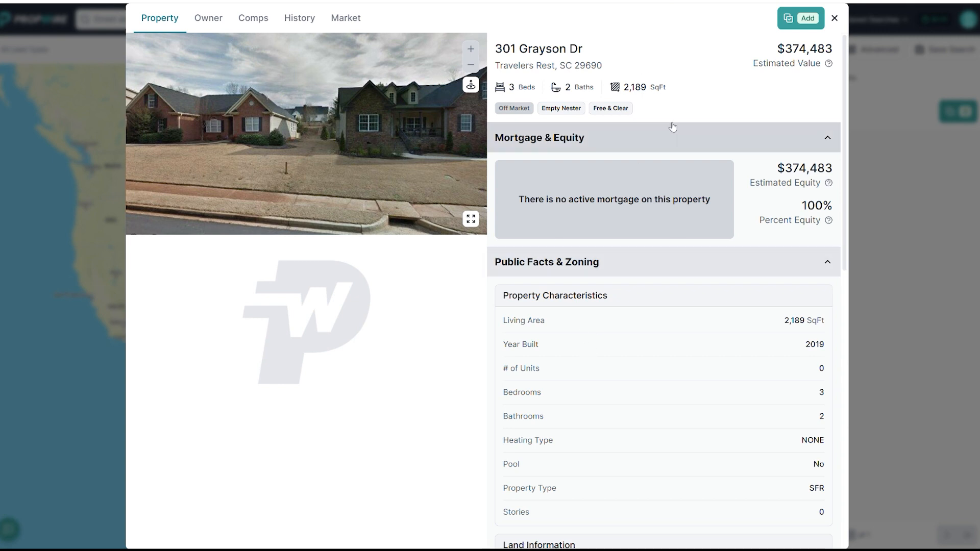
key("ctrl+w")
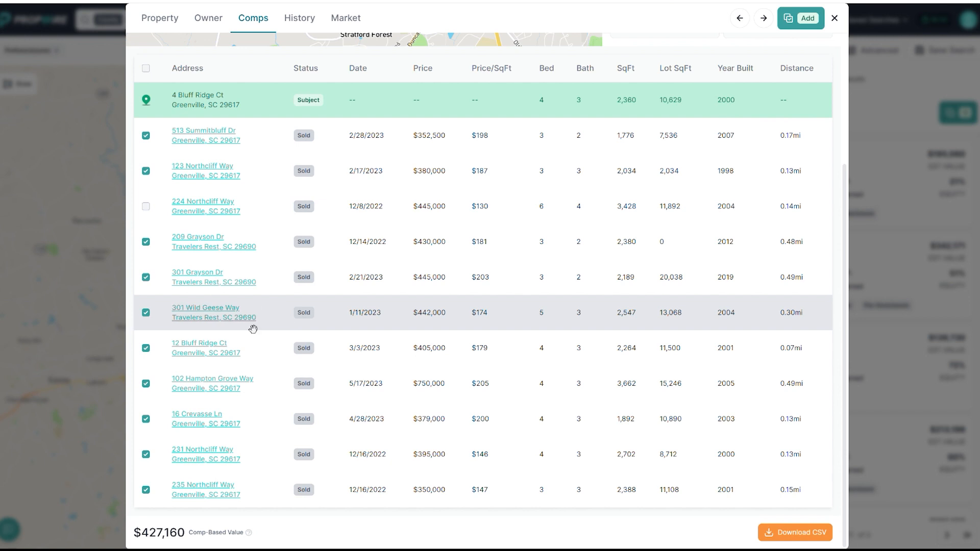
left_click(218, 384)
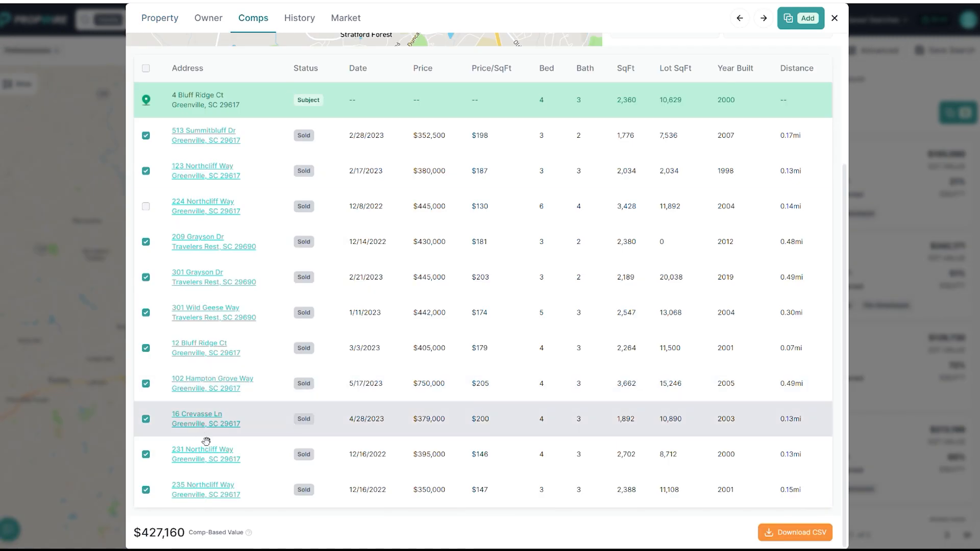
left_click(204, 439)
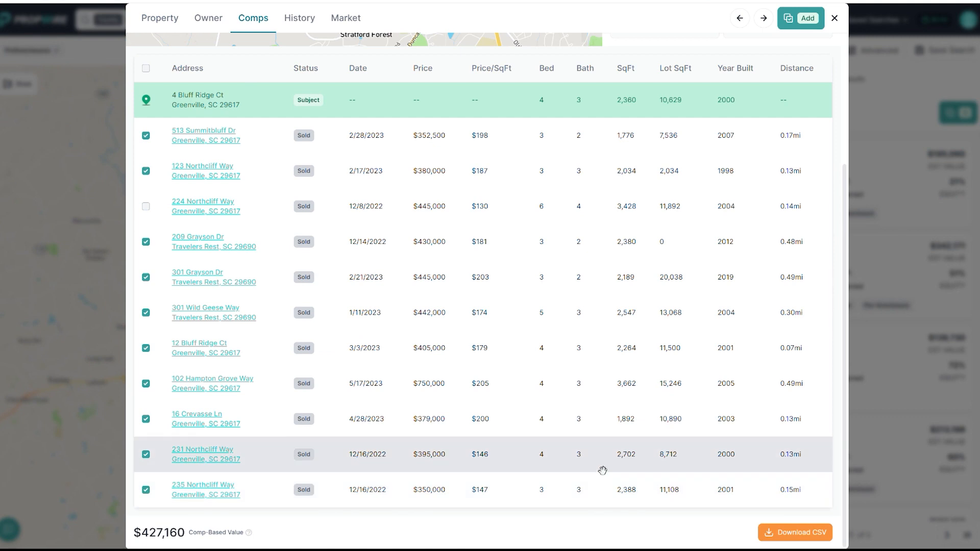
Exclude the three-bedroom, 2,189 sq ft comp built in 2019 from the comp-based value
scroll(669, 237, "up", 2)
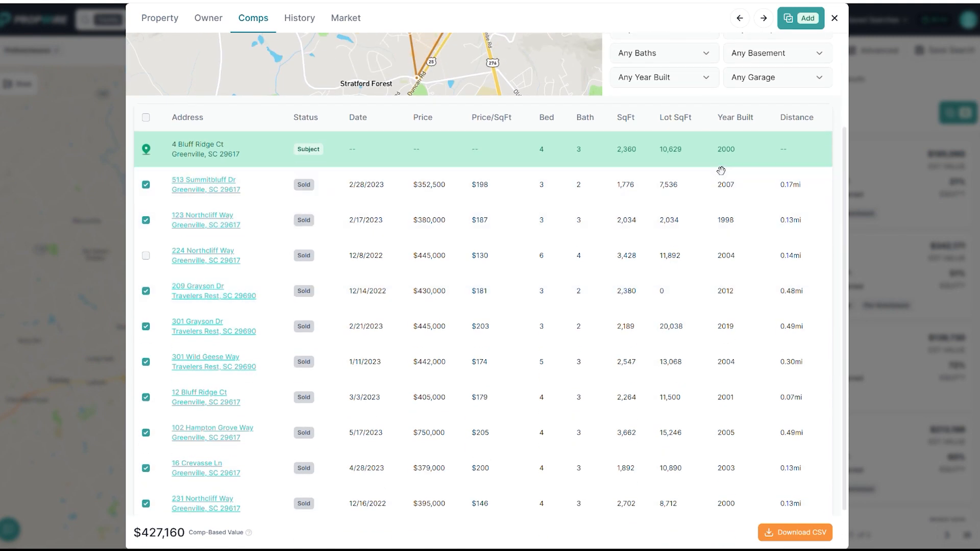
scroll(720, 169, "up", 2)
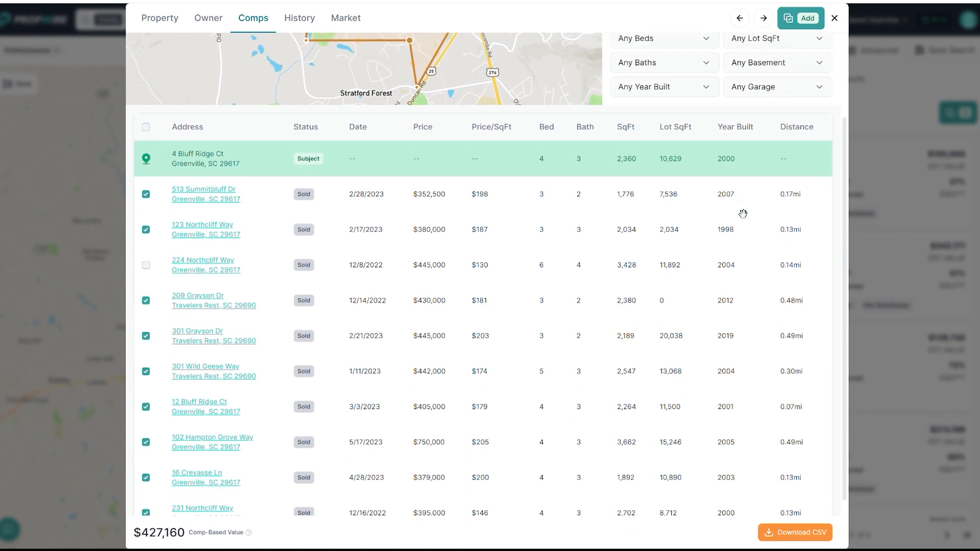
scroll(742, 215, "down", 2)
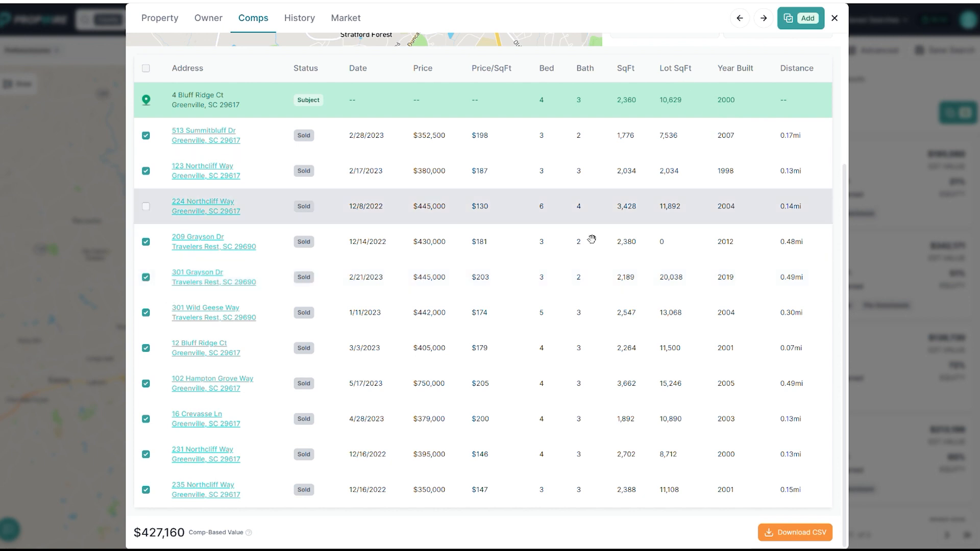
left_click(146, 278)
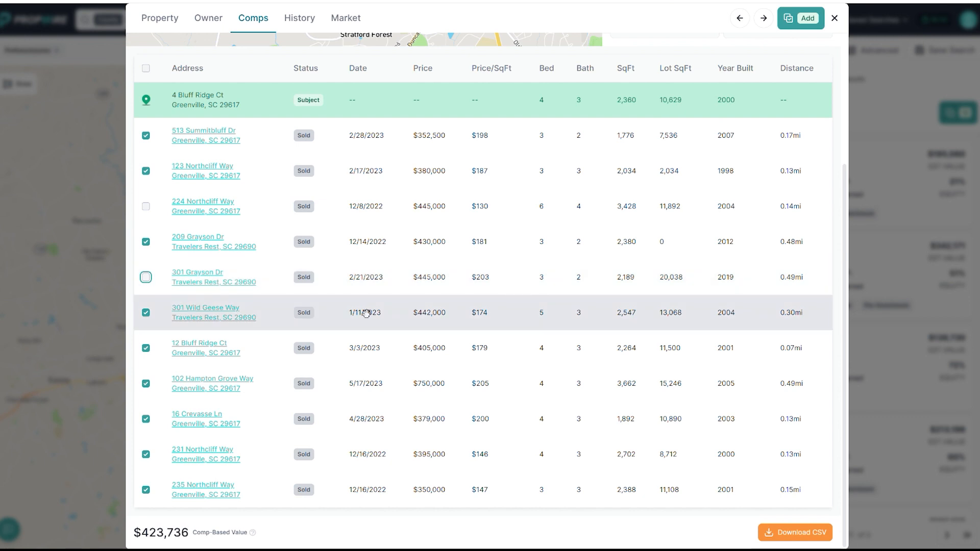
Check how the comp-based value is calculated and review the selected comps' sale dates, prices, sizes and map locations
scroll(433, 368, "up", 3)
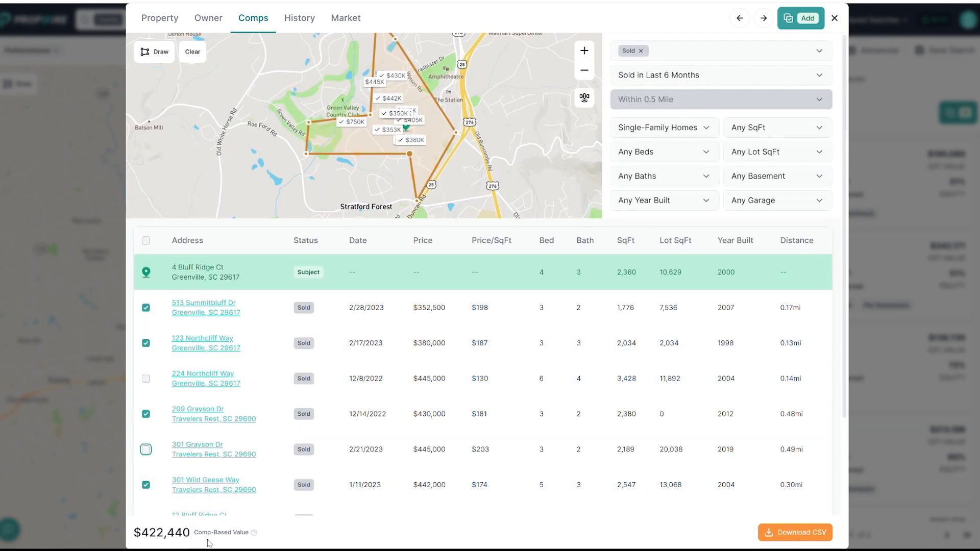
mouse_move(254, 534)
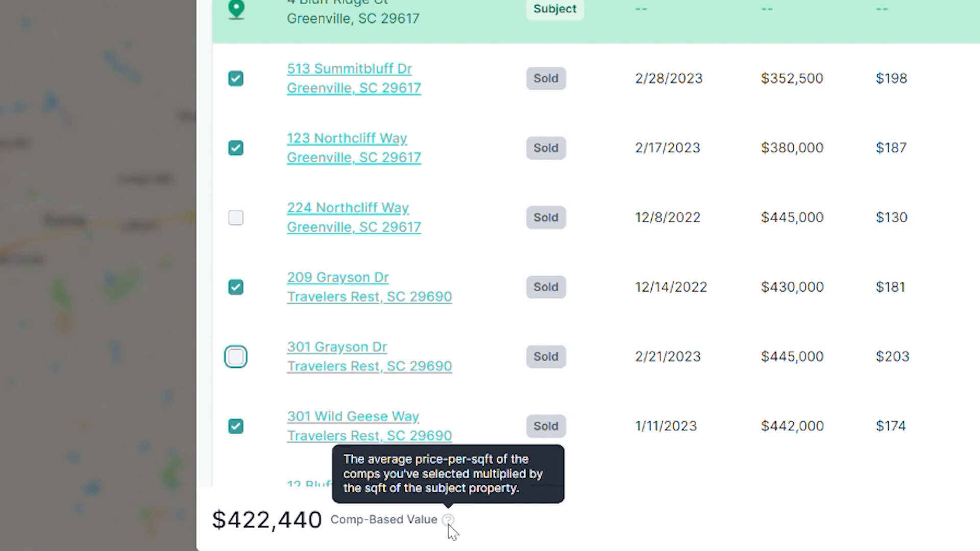
scroll(278, 159, "down", 6)
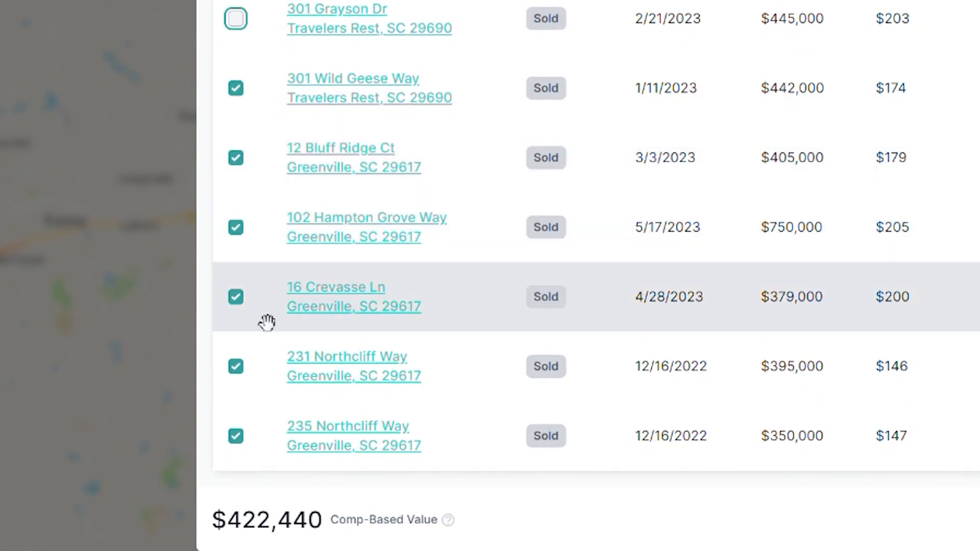
scroll(266, 321, "up", 6)
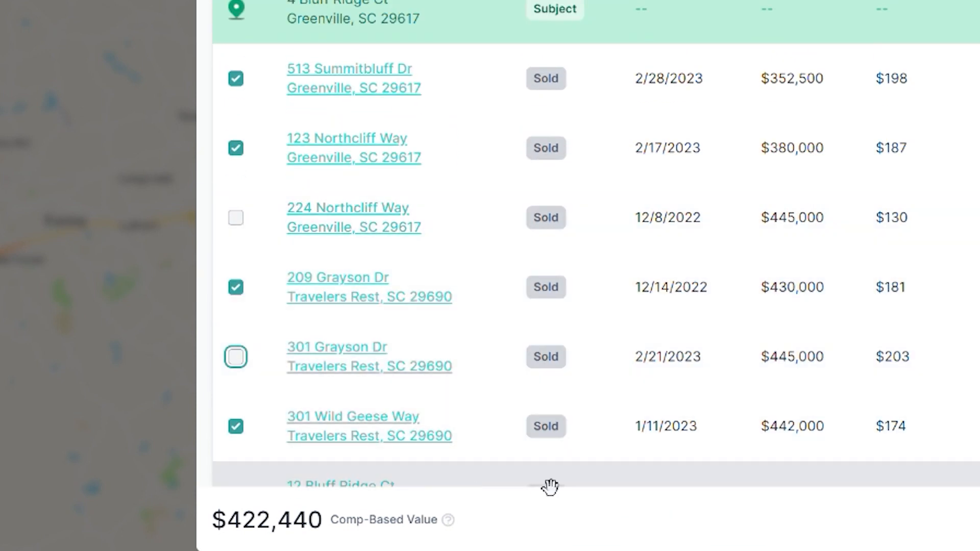
scroll(492, 187, "down", 5)
scroll(518, 278, "up", 5)
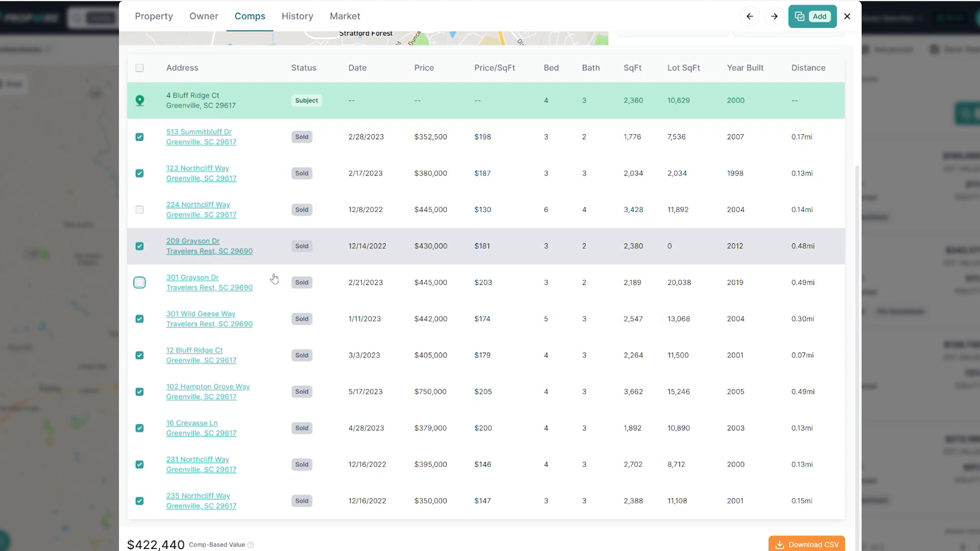
scroll(276, 419, "up", 3)
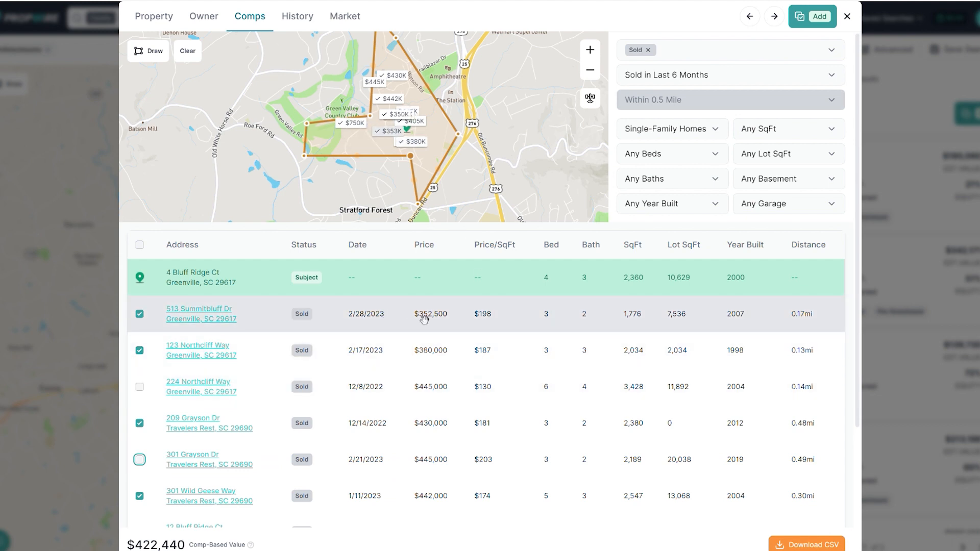
scroll(435, 328, "down", 3)
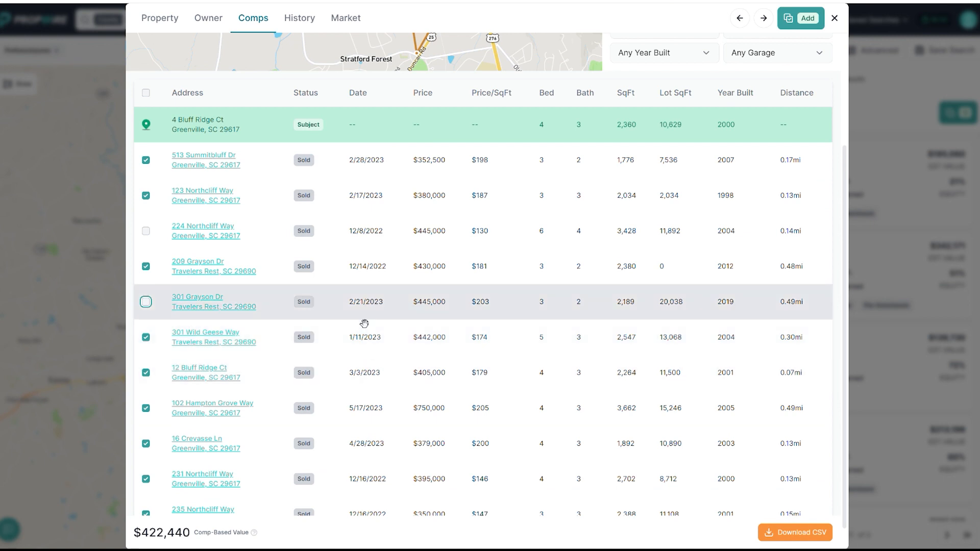
scroll(365, 369, "up", 3)
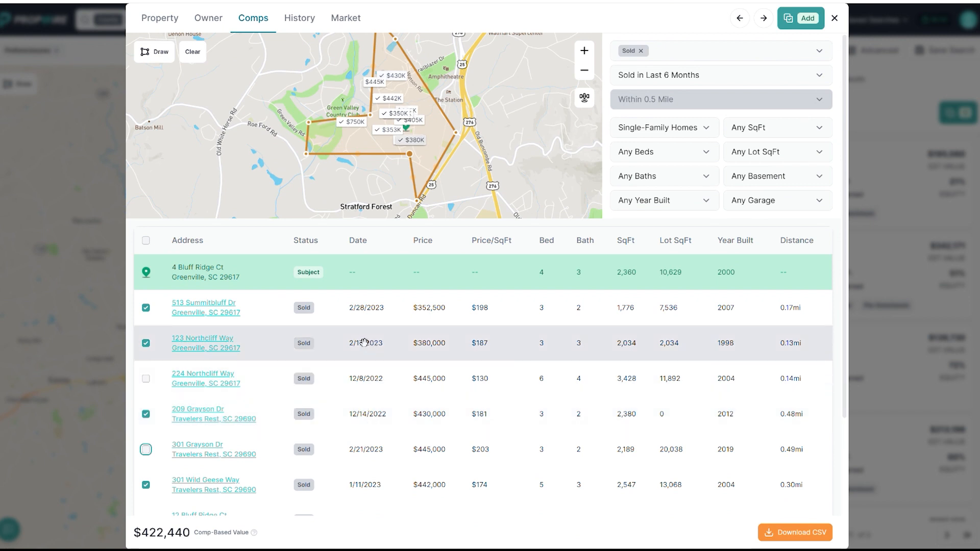
Widen the comps' sale period to Sold in Last 5 Years and look through the resulting sales
left_click(690, 75)
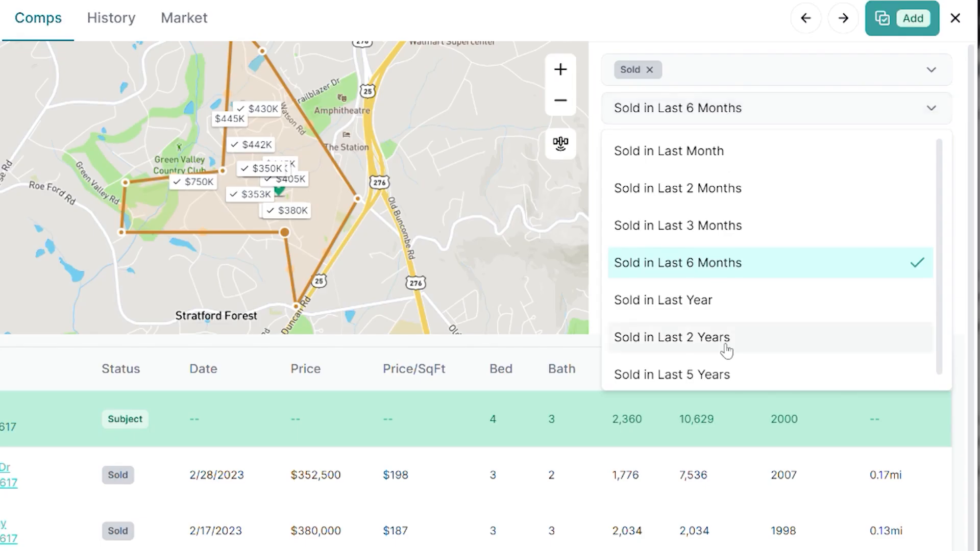
left_click(683, 244)
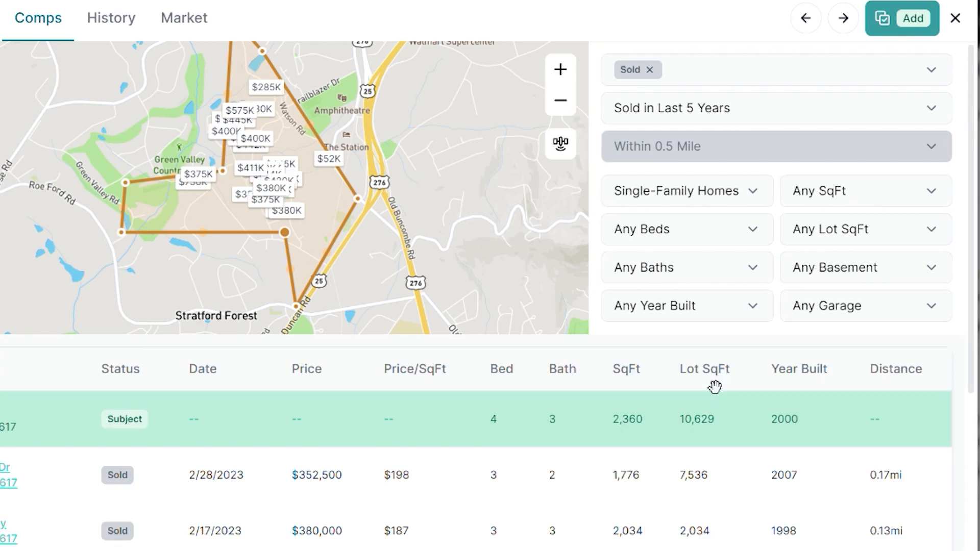
scroll(486, 411, "down", 15)
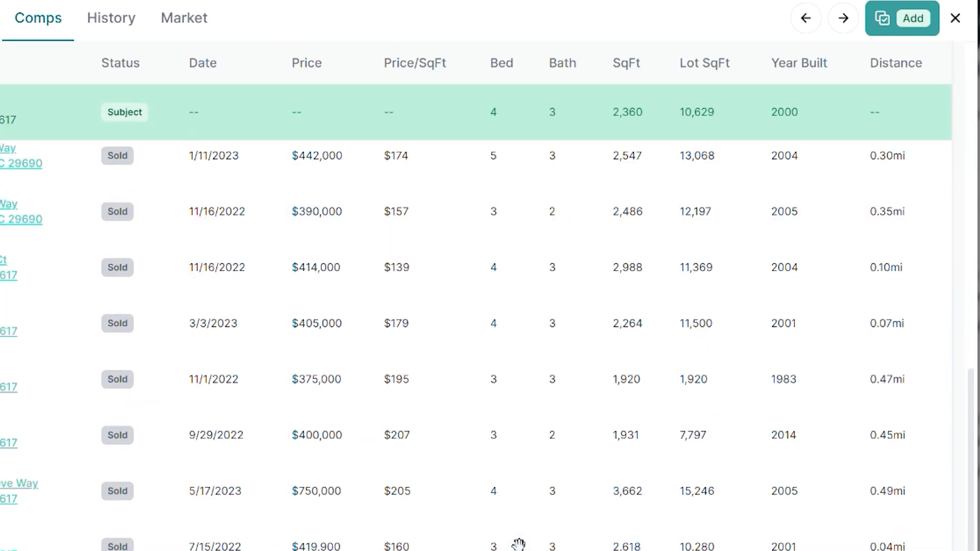
scroll(490, 534, "up", 15)
scroll(689, 543, "up", 3)
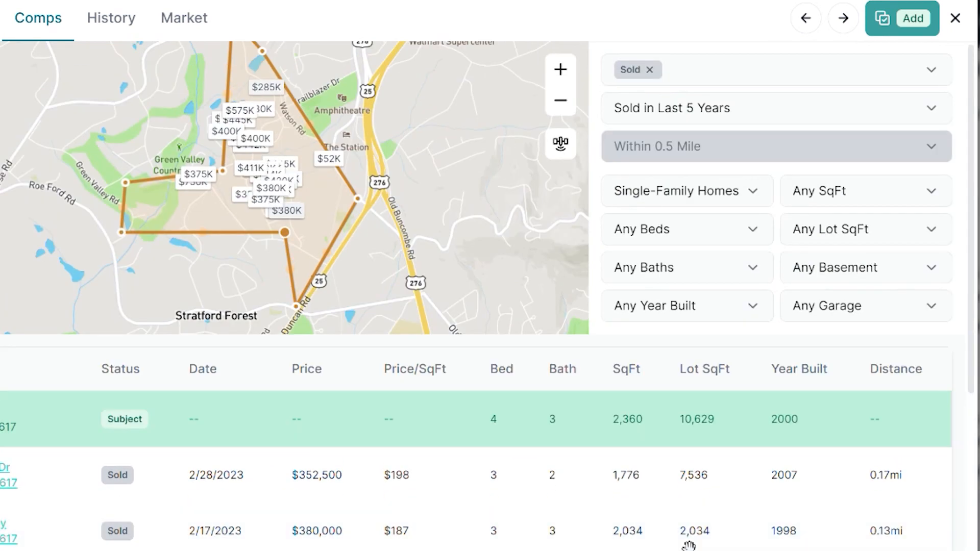
Limit the comps to Same # of Bedrooms and to homes with a year built Within 10 Years
left_click(719, 241)
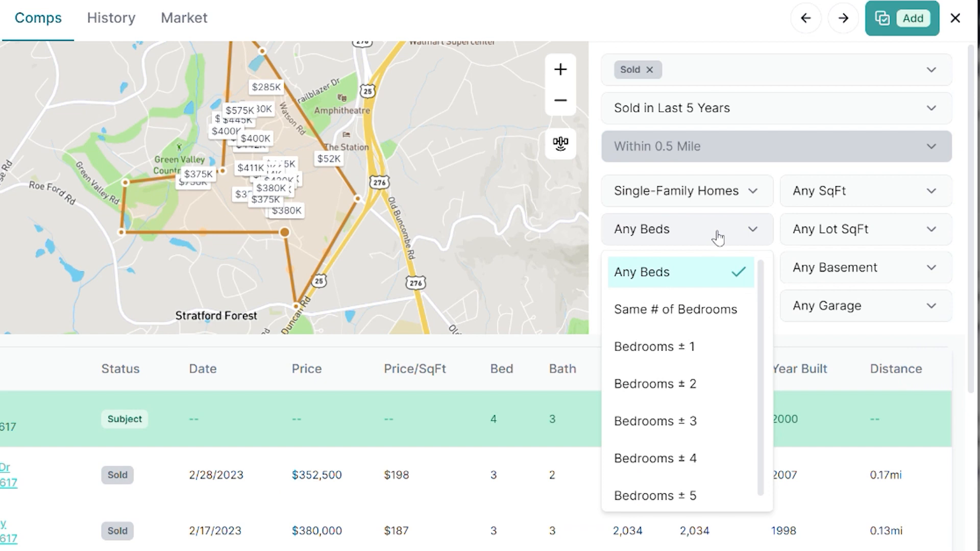
left_click(680, 316)
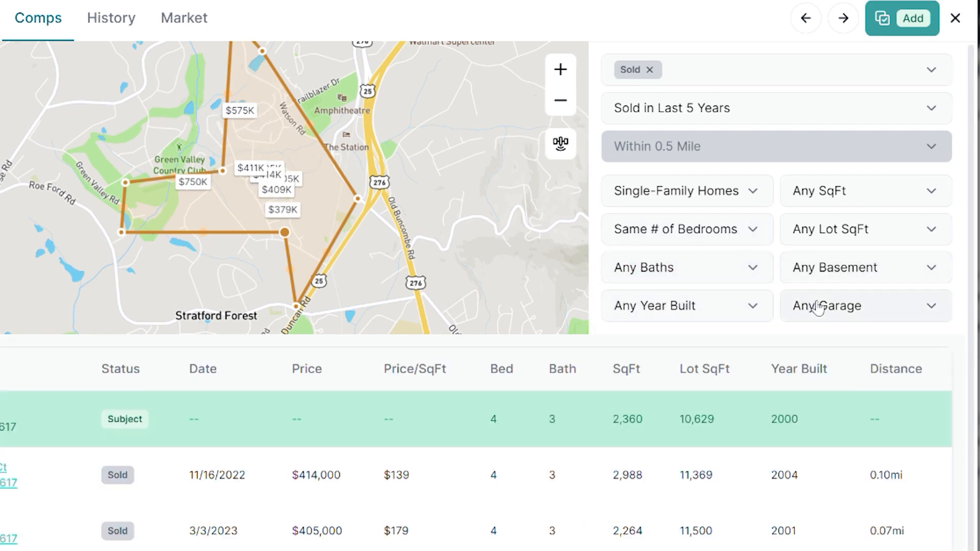
left_click(745, 311)
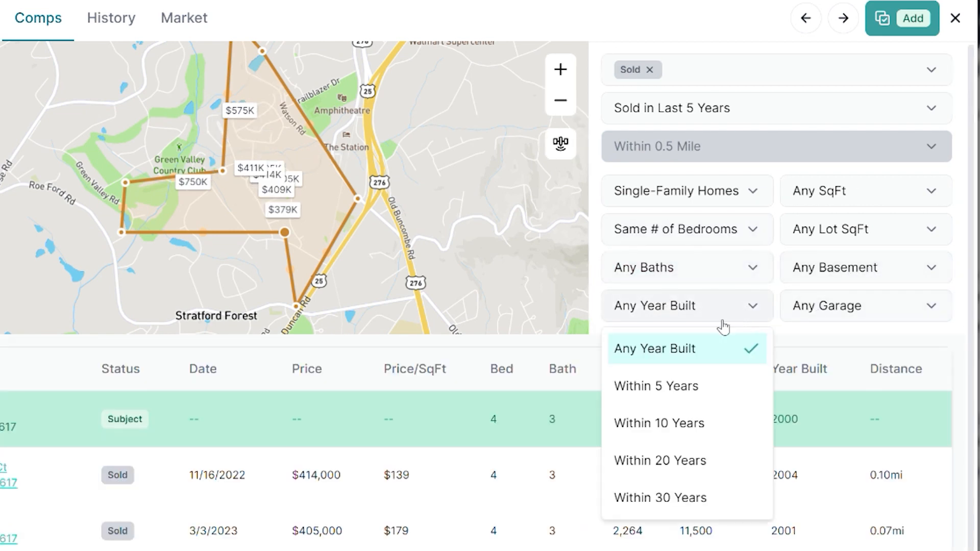
left_click(692, 433)
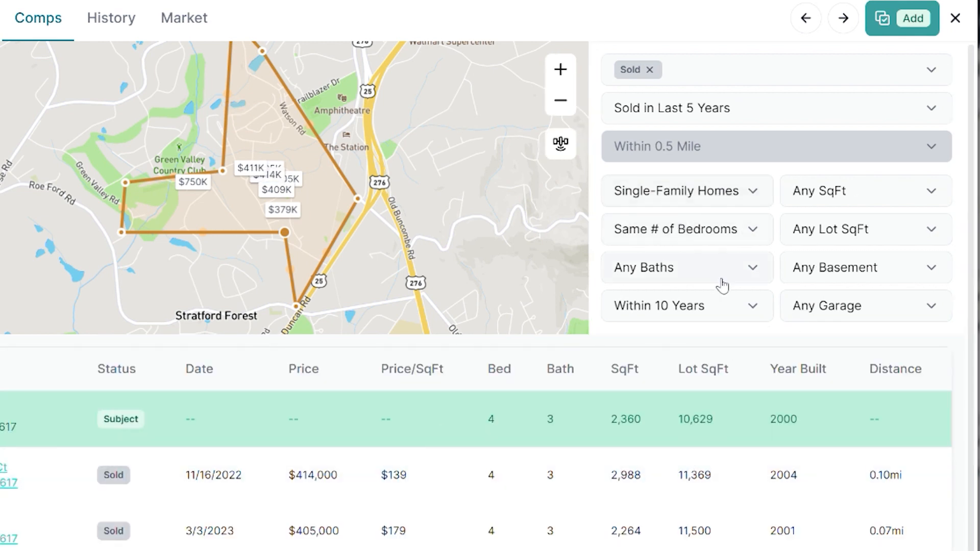
scroll(510, 516, "down", 1)
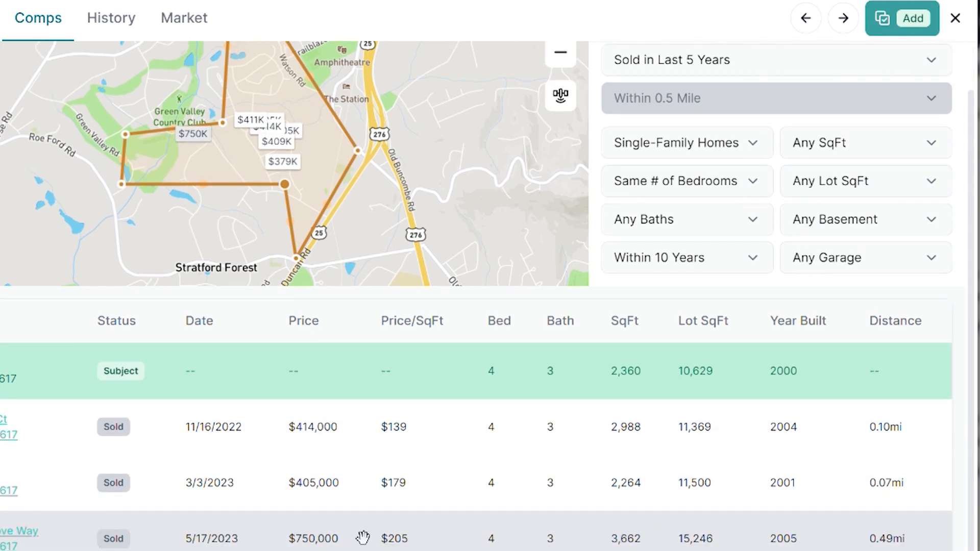
scroll(285, 484, "up", 1)
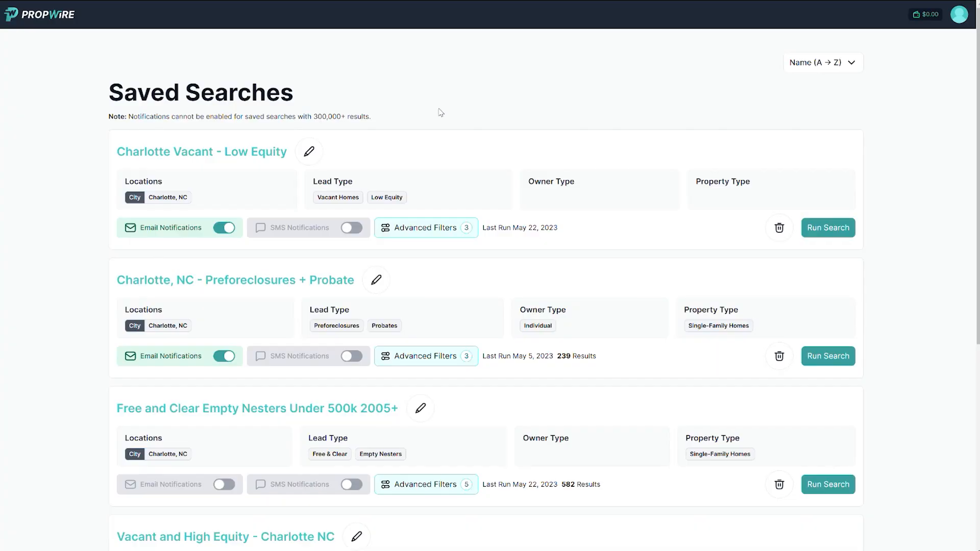
Turn on new-lead notifications for the search being saved as Charlotte Vacant - Low Equity
scroll(440, 112, "down", 2)
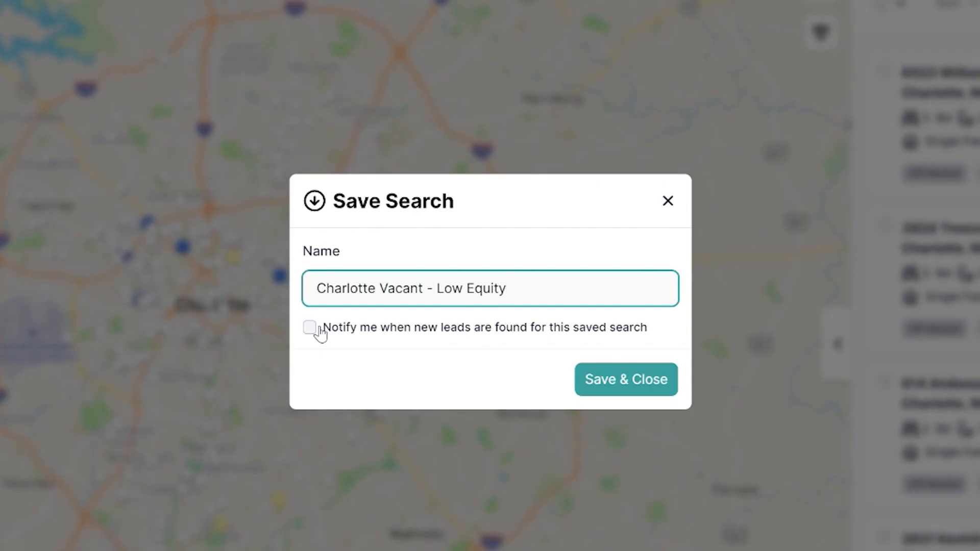
left_click(309, 328)
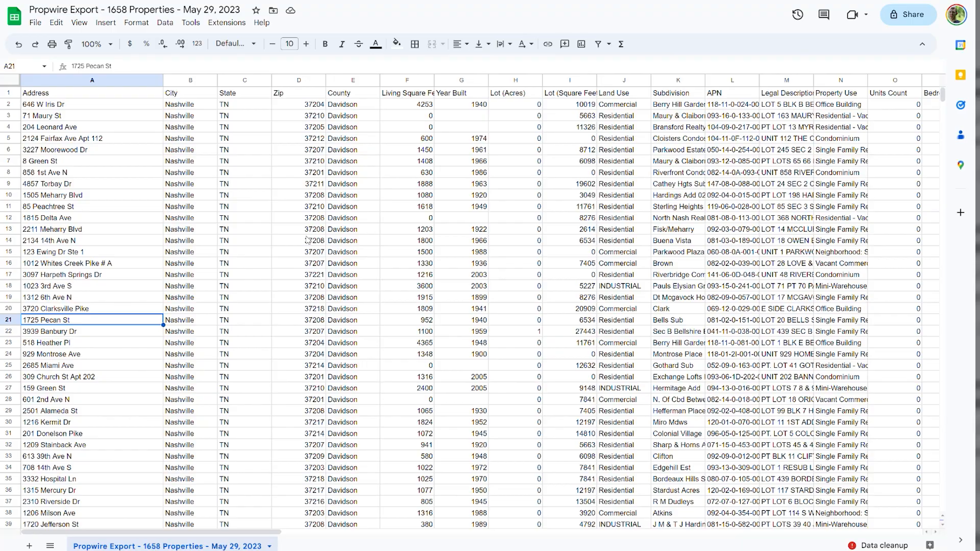
Add Pending alongside Sold in the status filter of the Dolton property's comparables
left_click(285, 296)
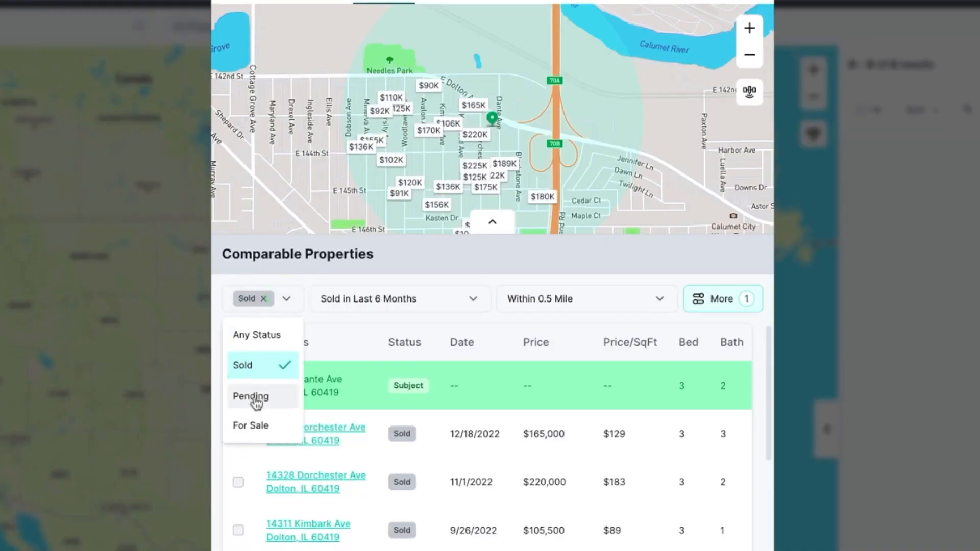
left_click(253, 399)
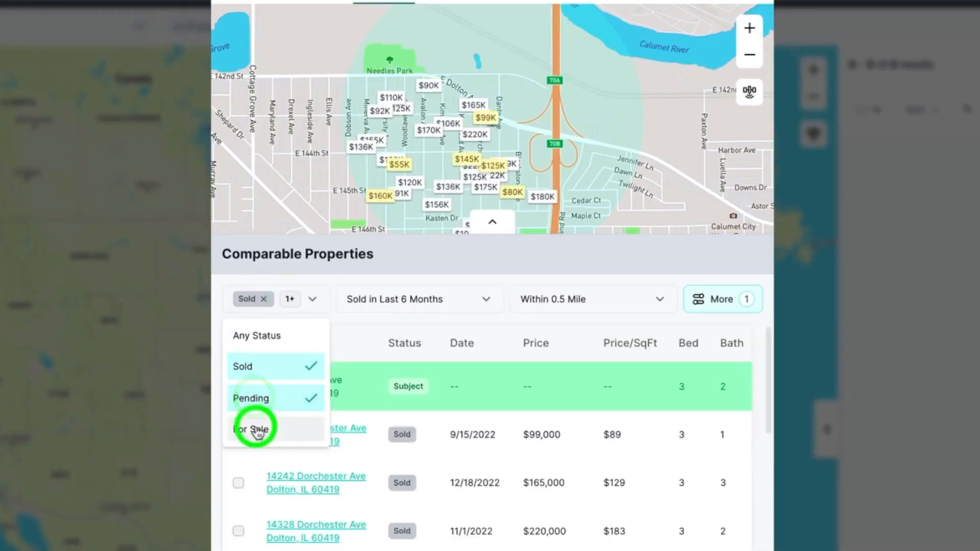